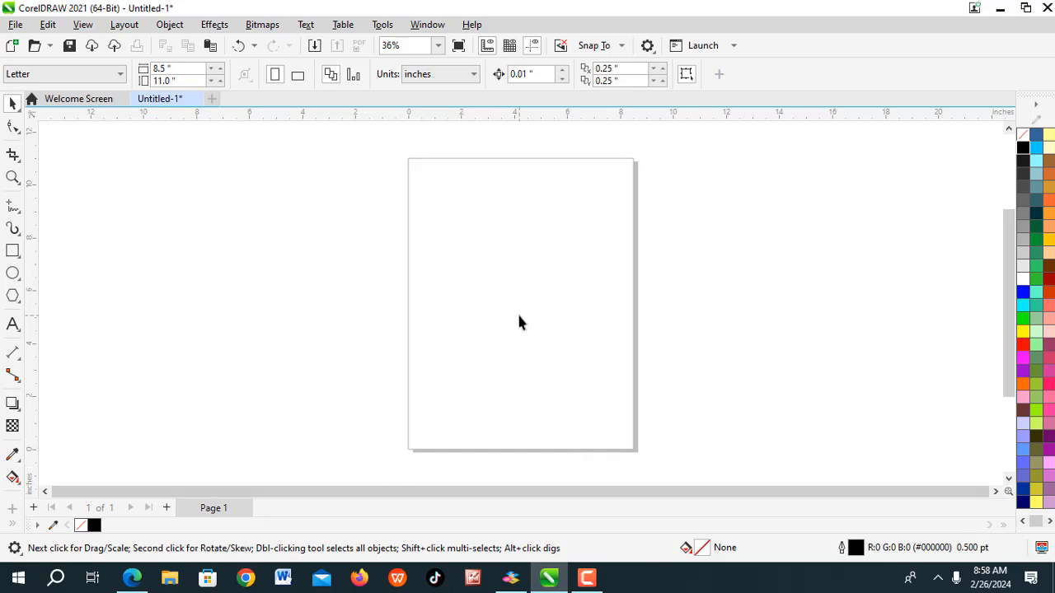
# Draw a rectangle about 8.52 by 11.04 inches covering the page and fill it with black
pyautogui.click(13, 251)
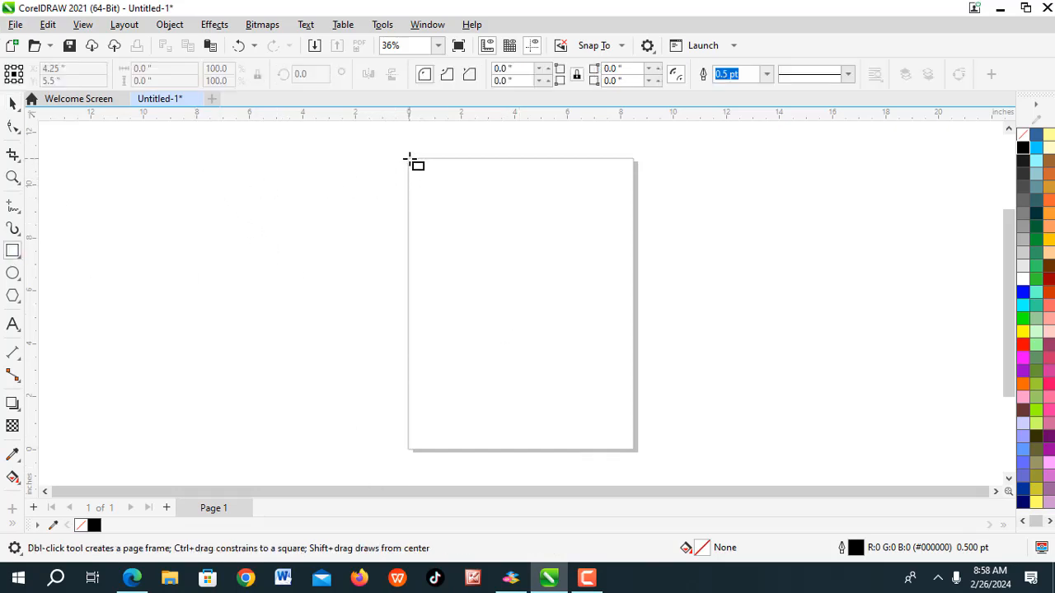
pyautogui.moveTo(407, 157); pyautogui.dragTo(634, 450)
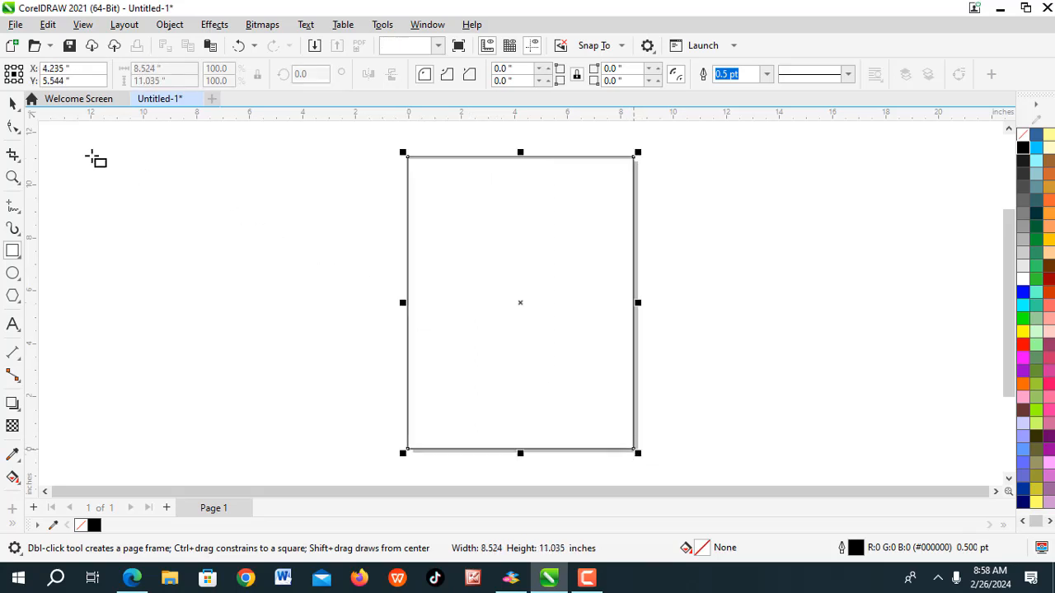
pyautogui.click(13, 102)
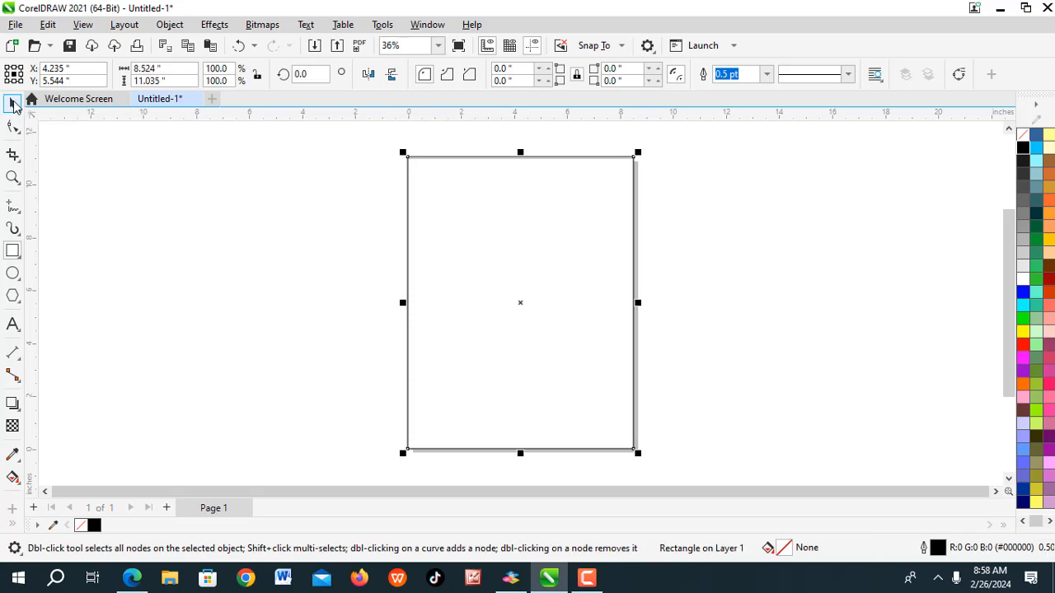
pyautogui.click(1022, 149)
pyautogui.click(284, 317)
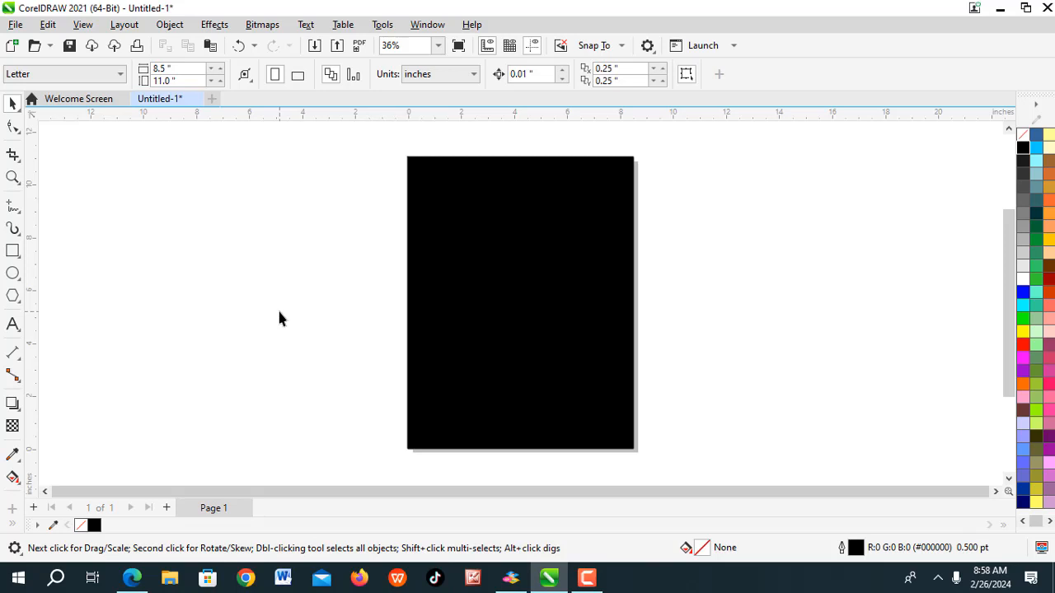
# Import the Afro-Hair-Image-bNatural-Black-Hairb-6006 portrait from the Desktop and place it beside the page at about 4.68 by 6.34 inches
pyautogui.hotkey('ctrl', 'i')
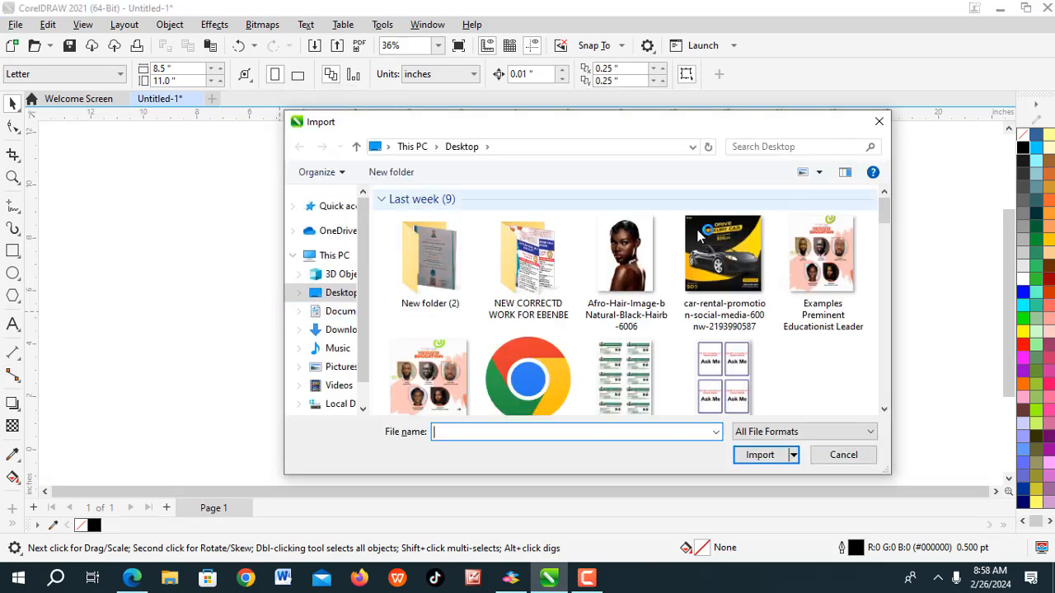
pyautogui.click(628, 259)
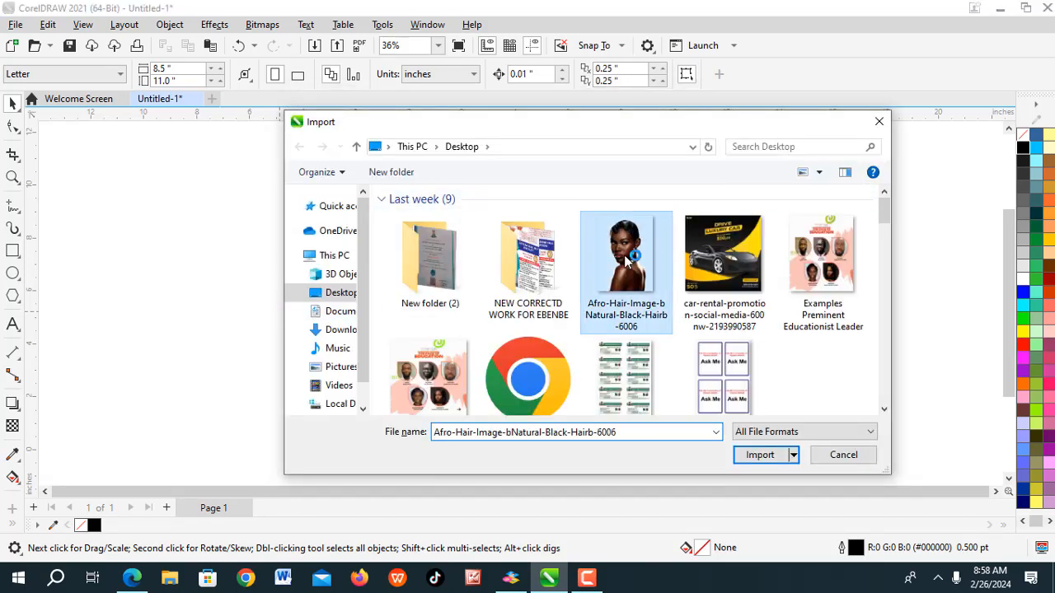
pyautogui.click(761, 458)
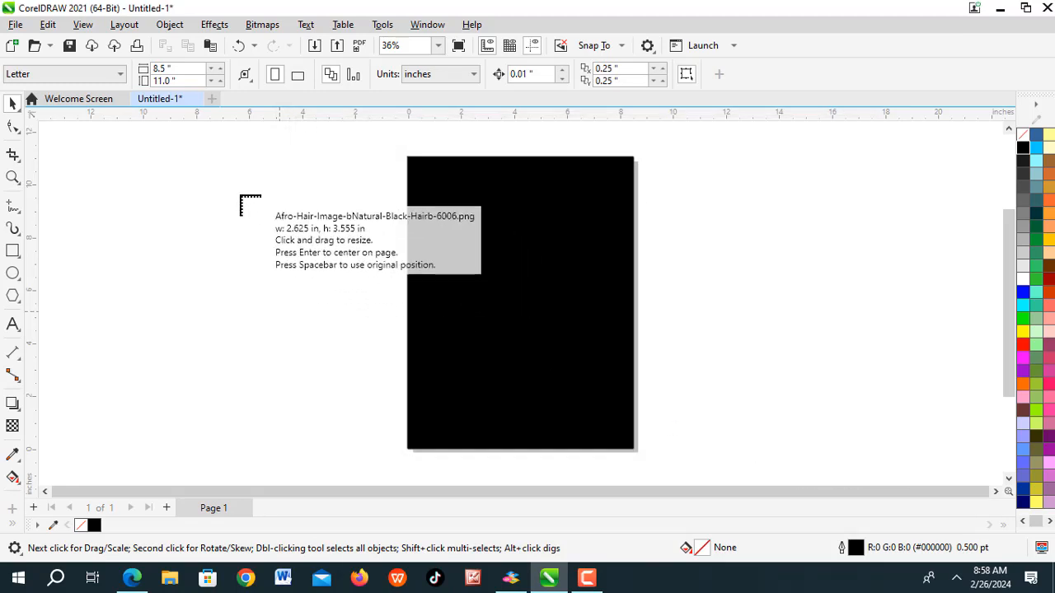
pyautogui.moveTo(240, 196); pyautogui.dragTo(387, 373)
pyautogui.click(768, 354)
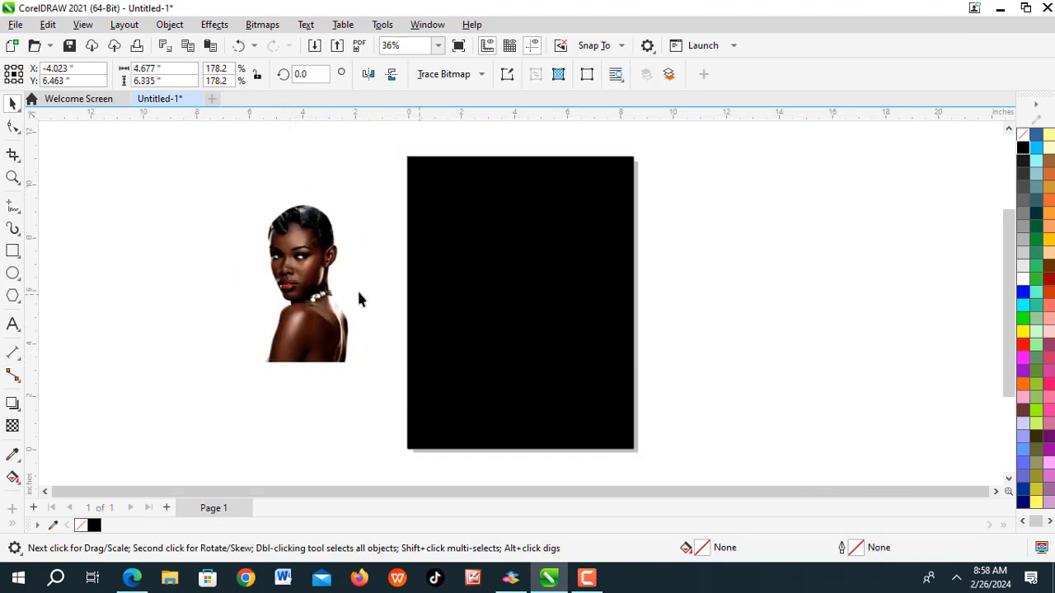
# Arrange two copies of the portrait side by side on the black rectangle, one in each half of the page
pyautogui.moveTo(338, 343); pyautogui.dragTo(586, 334)
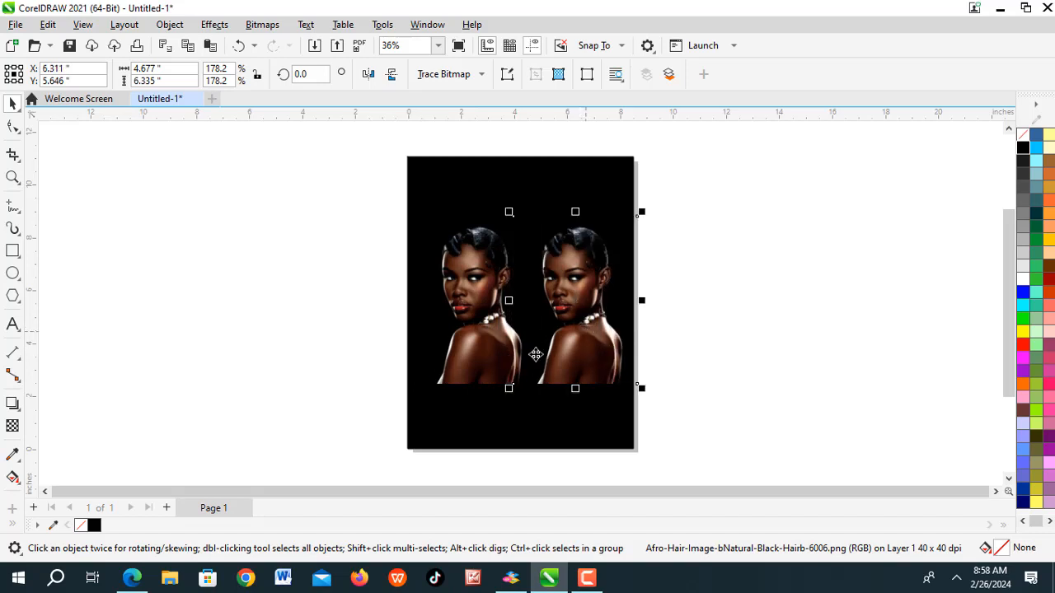
pyautogui.press('Escape')
pyautogui.click(483, 362)
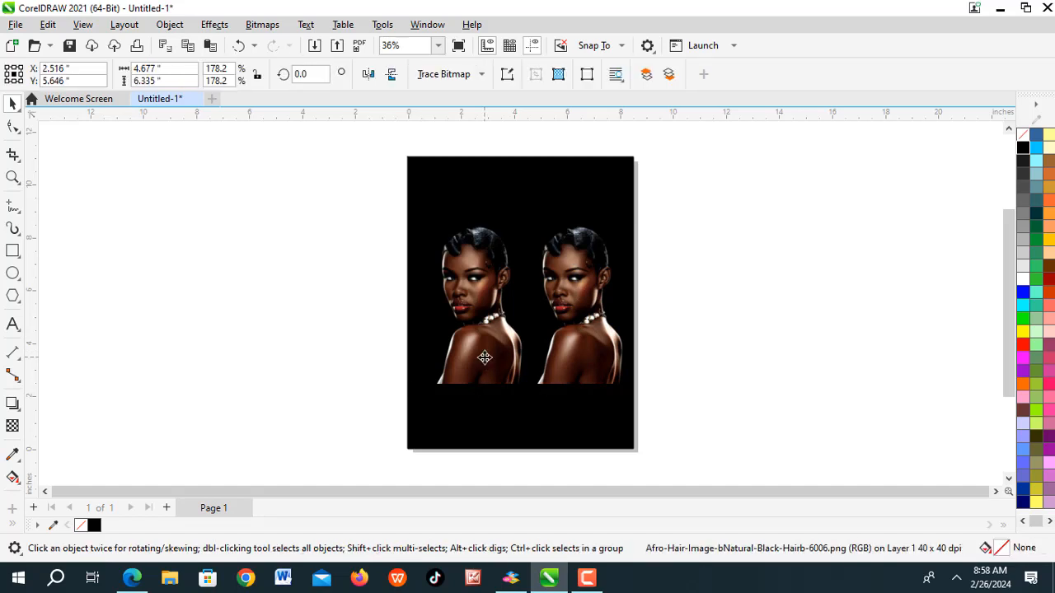
pyautogui.moveTo(481, 361); pyautogui.dragTo(478, 360)
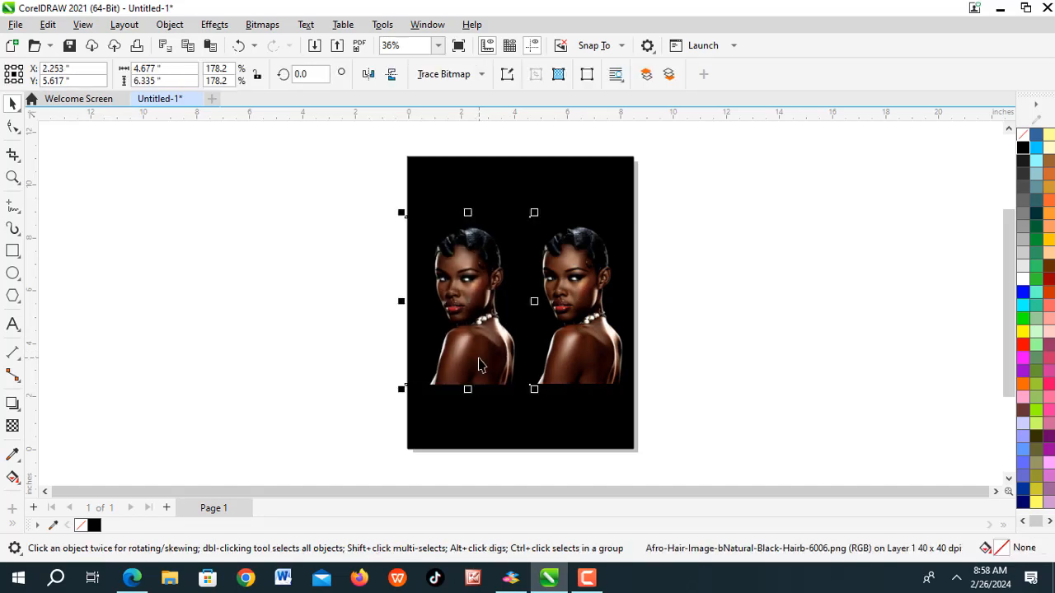
pyautogui.press('Escape')
# Change the left portrait's bitmap mode to Grayscale (8-bit)
pyautogui.click(459, 346)
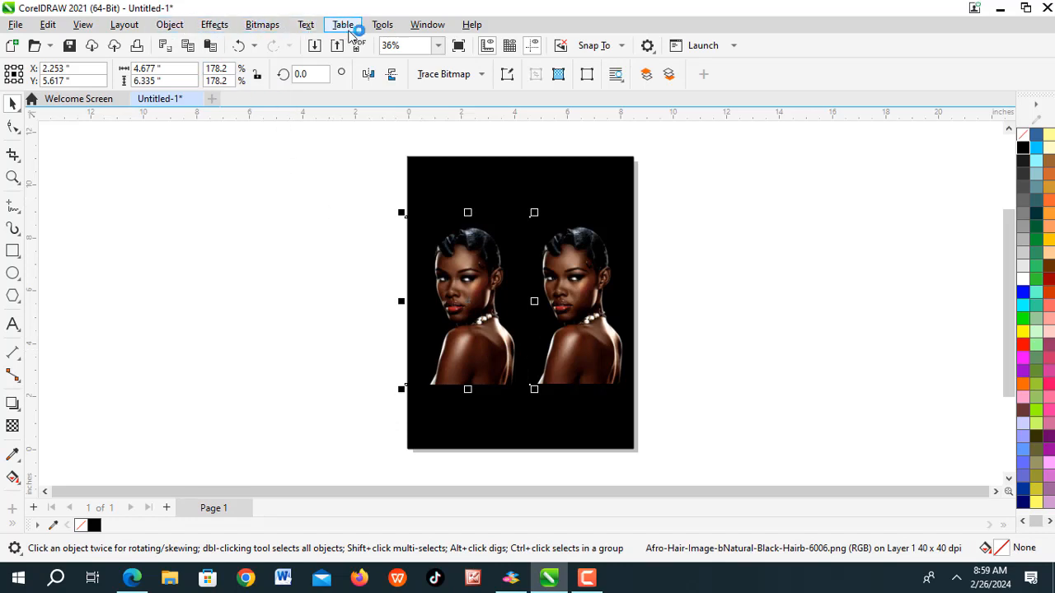
pyautogui.click(259, 27)
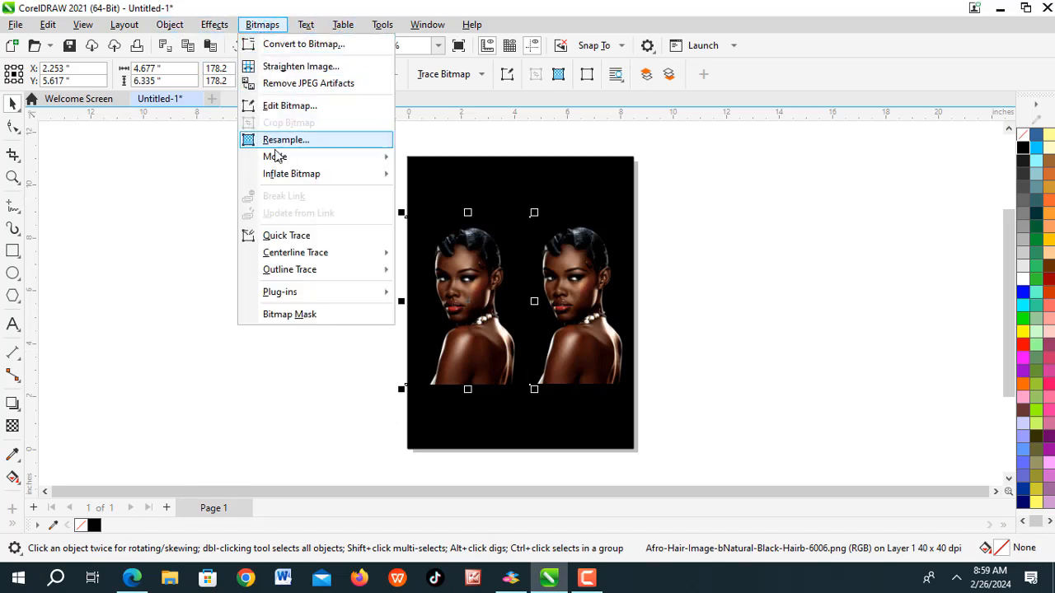
pyautogui.moveTo(320, 160)
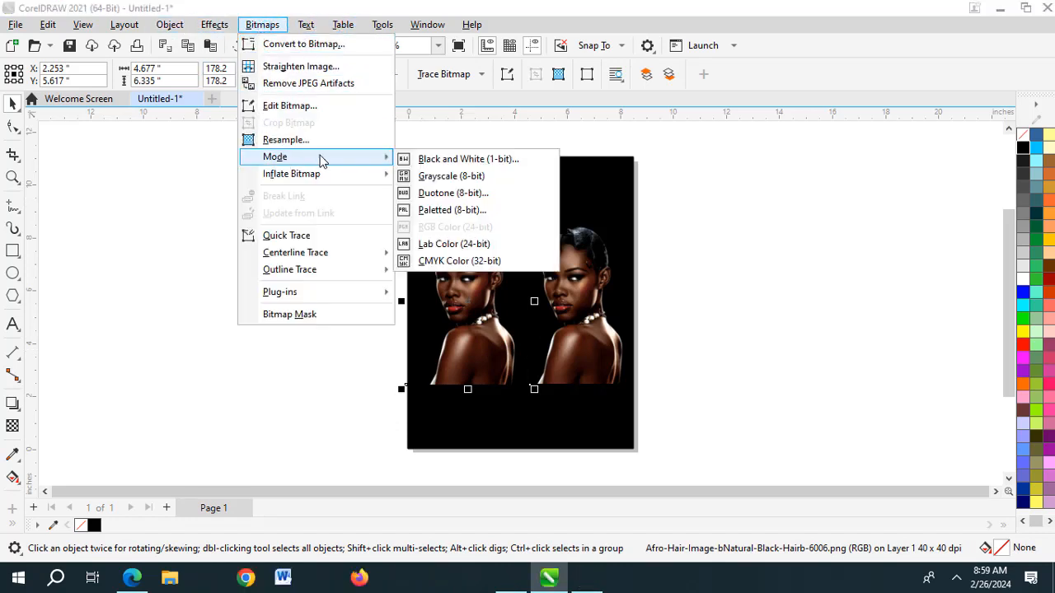
pyautogui.click(471, 178)
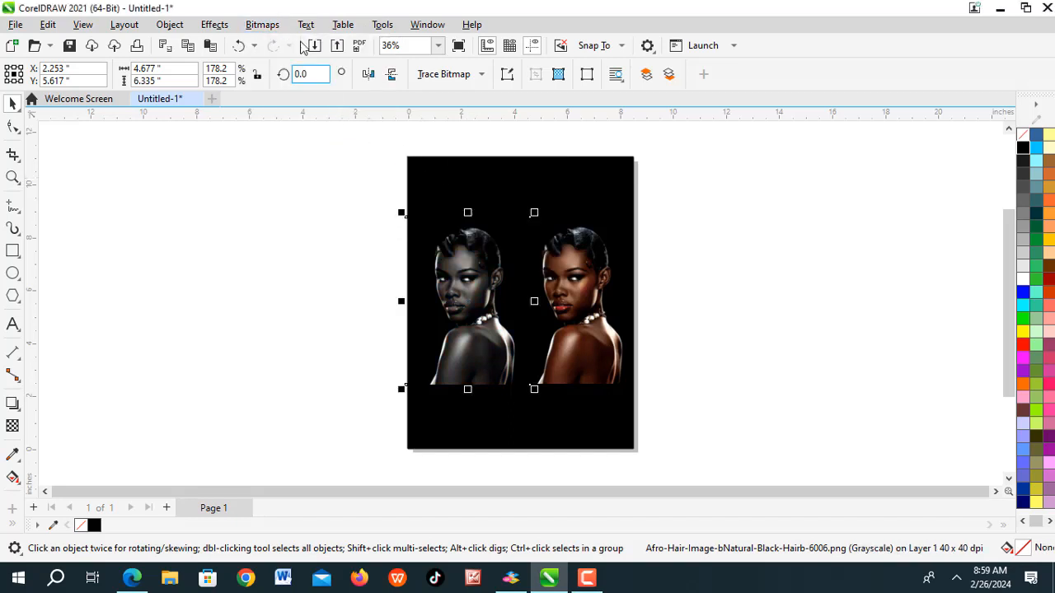
# Convert the left grayscale portrait to a 300 dpi RGB Color (24-bit) bitmap with anti-aliasing and a transparent background
pyautogui.click(262, 25)
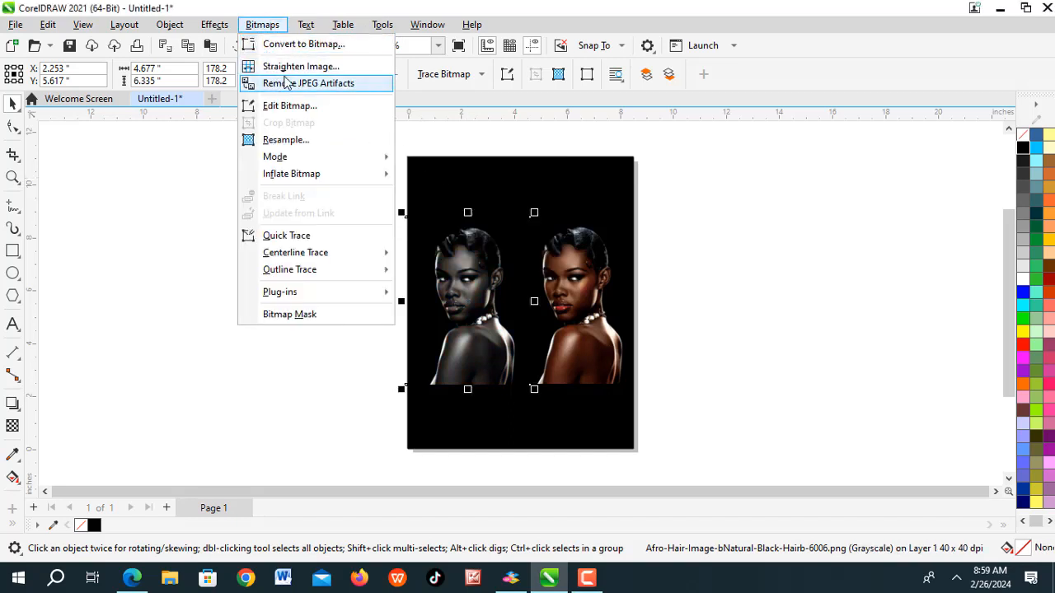
pyautogui.click(297, 45)
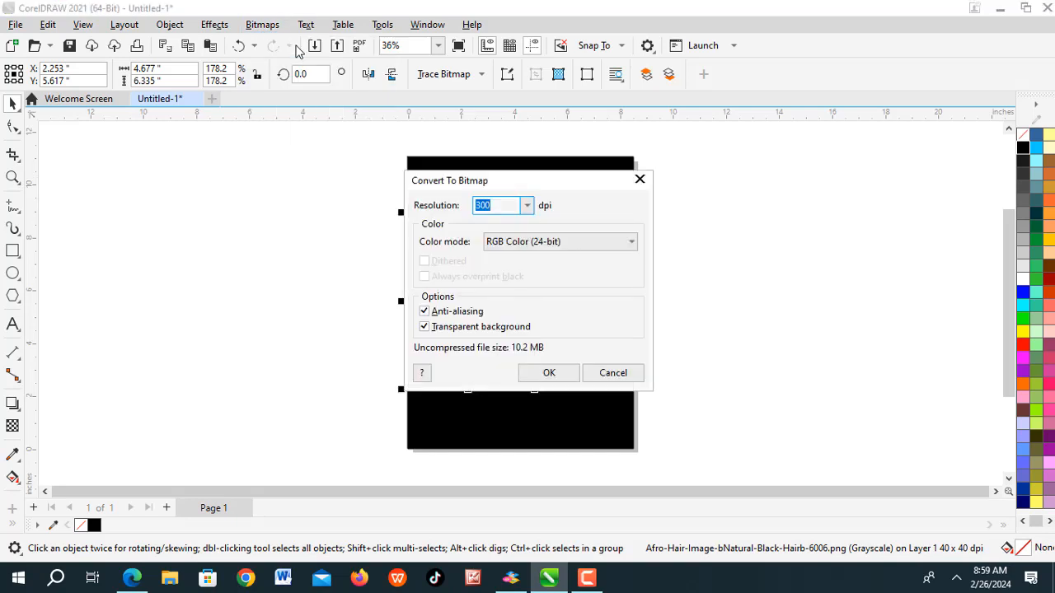
pyautogui.click(549, 373)
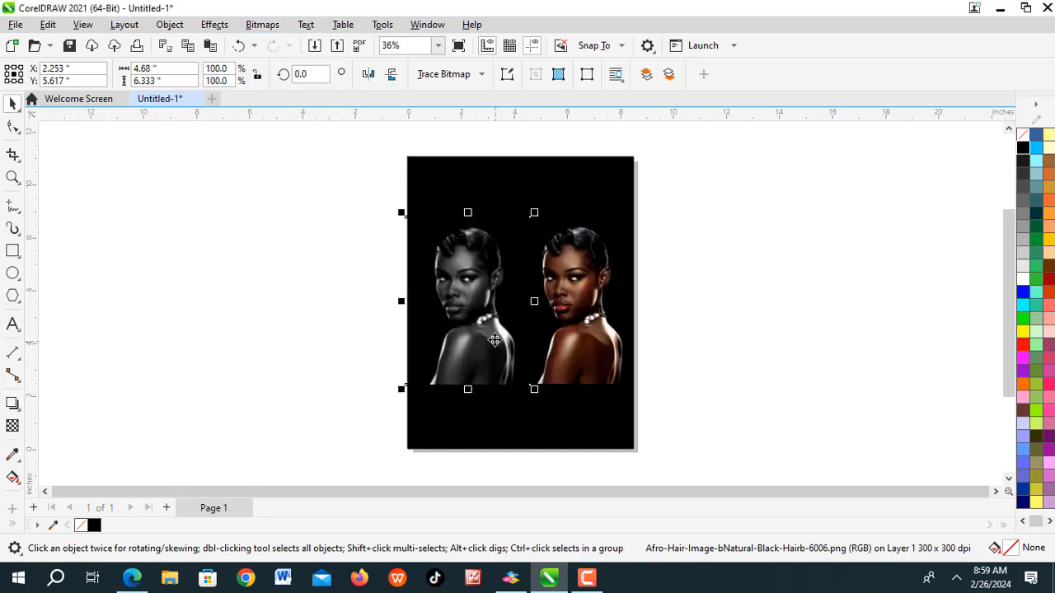
# Tint the left portrait pinkish red in the Image Adjustment Lab with temperature 2000 and tint about -77
pyautogui.click(212, 27)
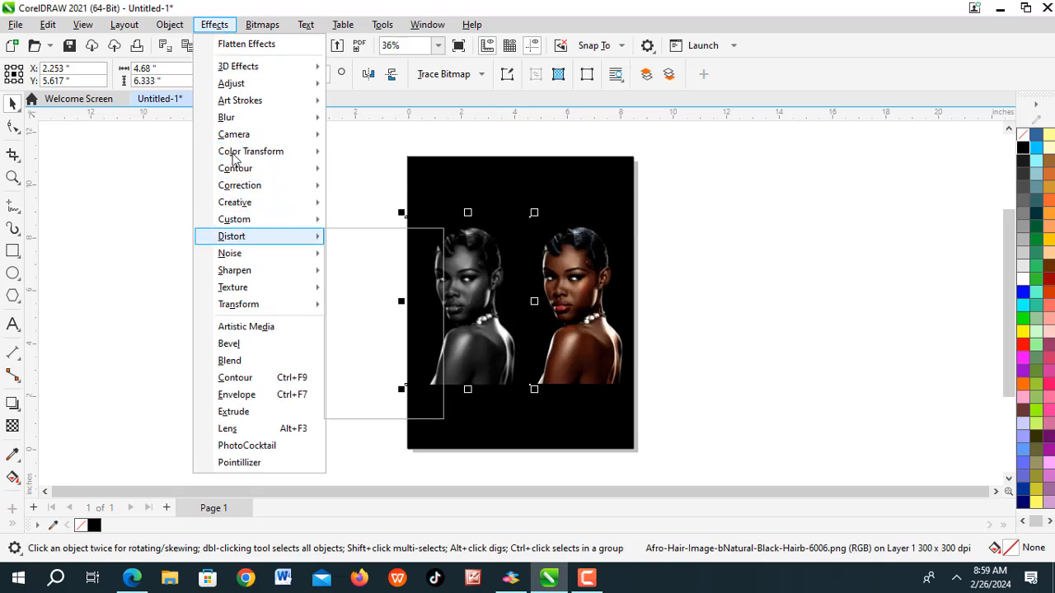
pyautogui.moveTo(247, 86)
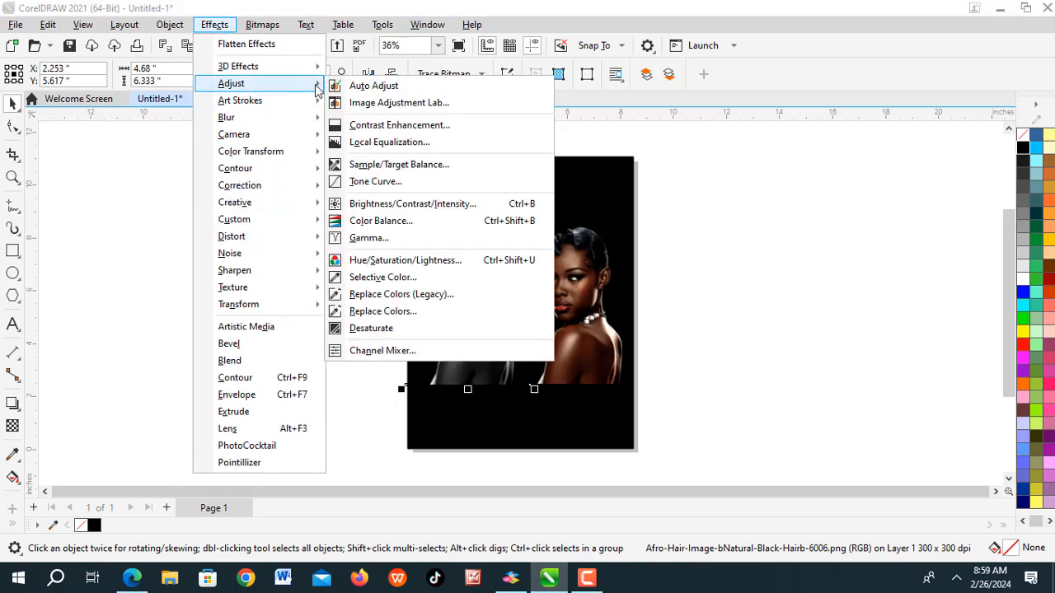
pyautogui.click(410, 103)
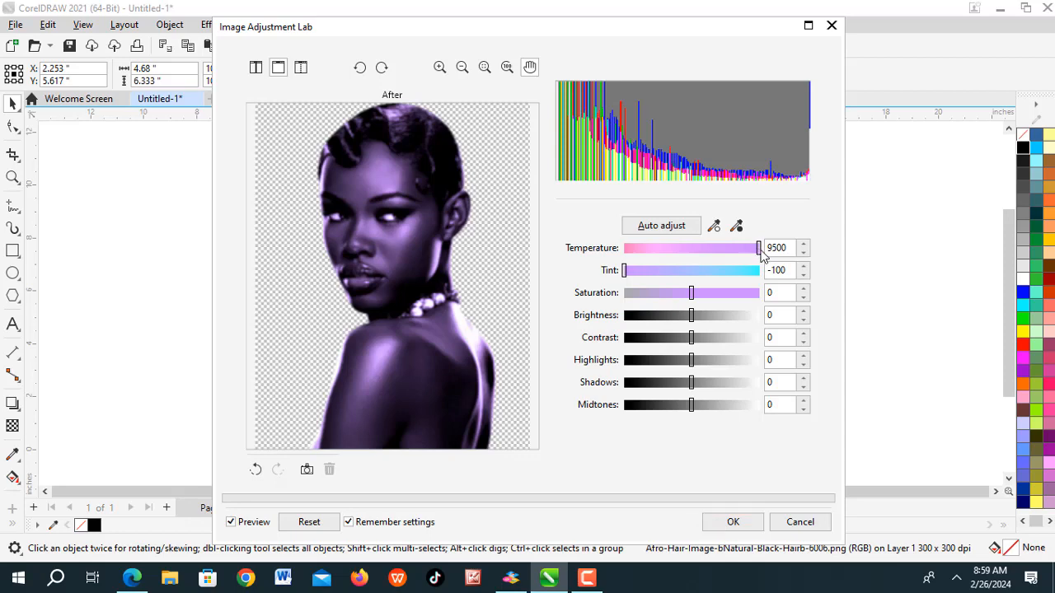
pyautogui.moveTo(761, 254); pyautogui.dragTo(624, 255)
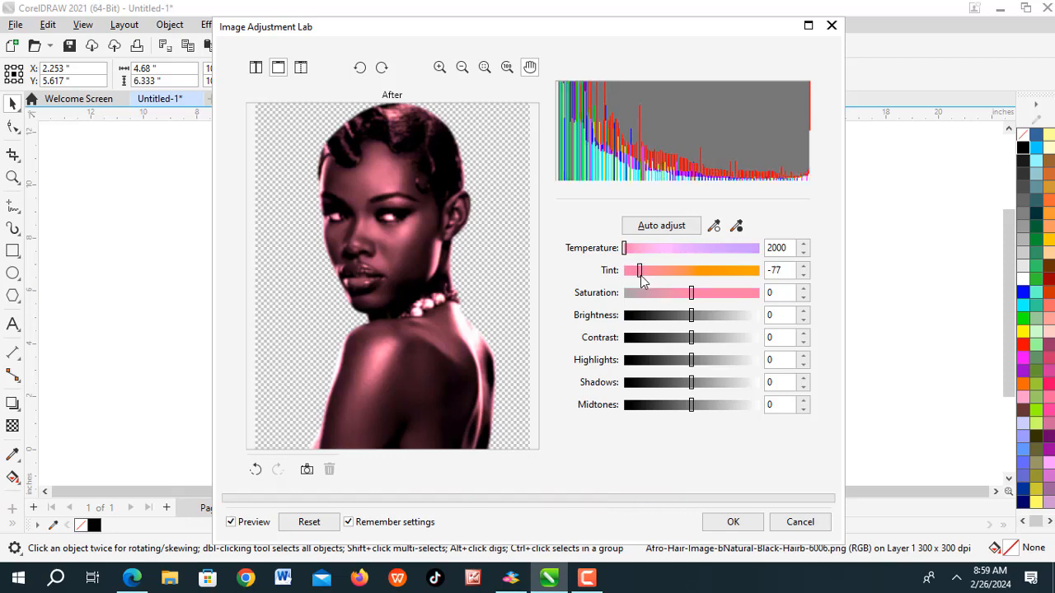
pyautogui.click(730, 522)
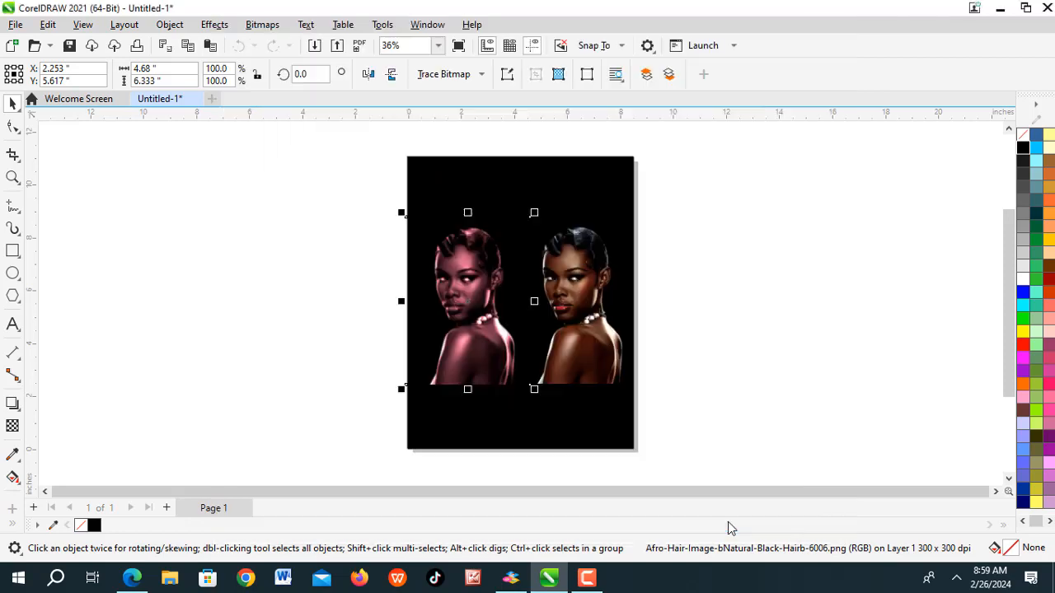
pyautogui.click(698, 347)
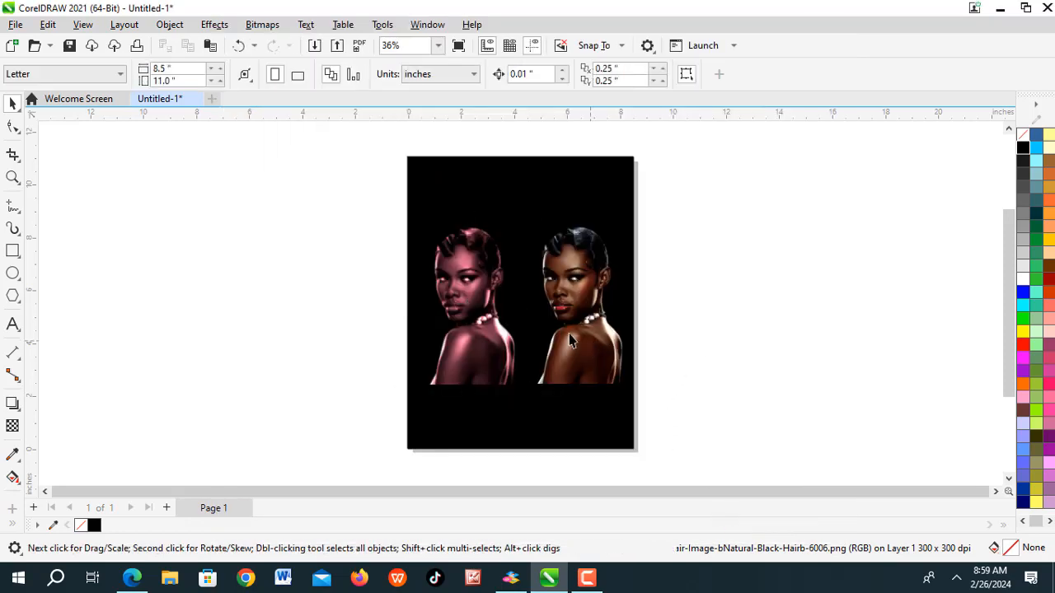
# Change the right portrait's bitmap mode to Grayscale (8-bit)
pyautogui.click(576, 285)
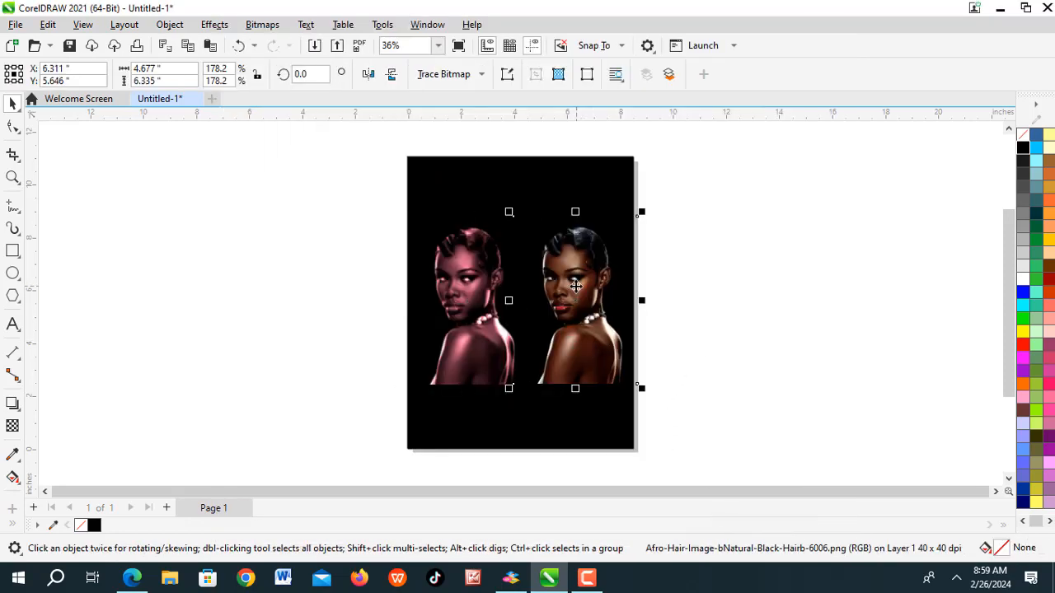
pyautogui.click(268, 25)
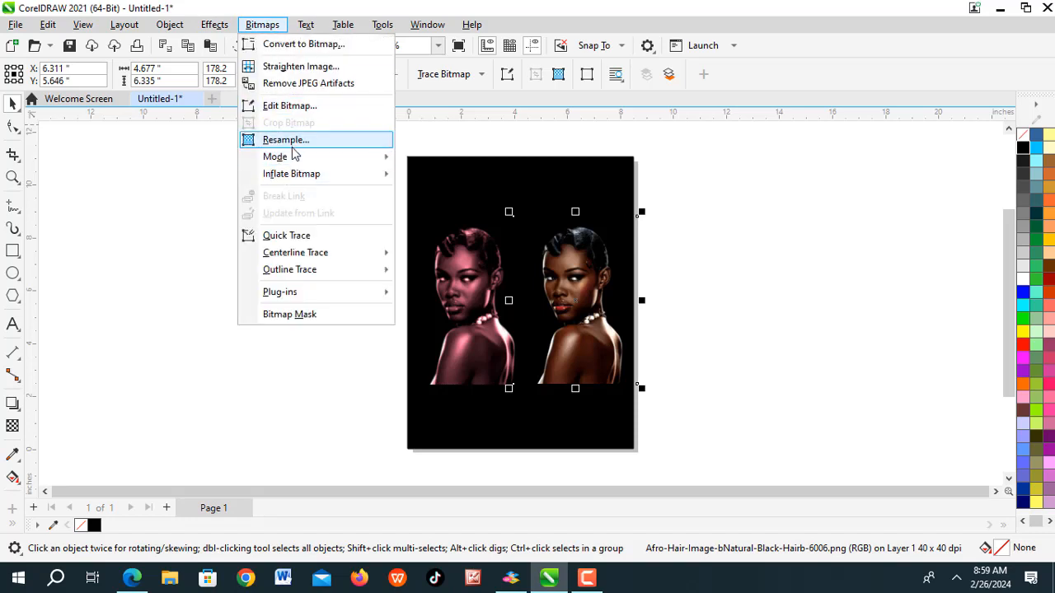
pyautogui.moveTo(304, 159)
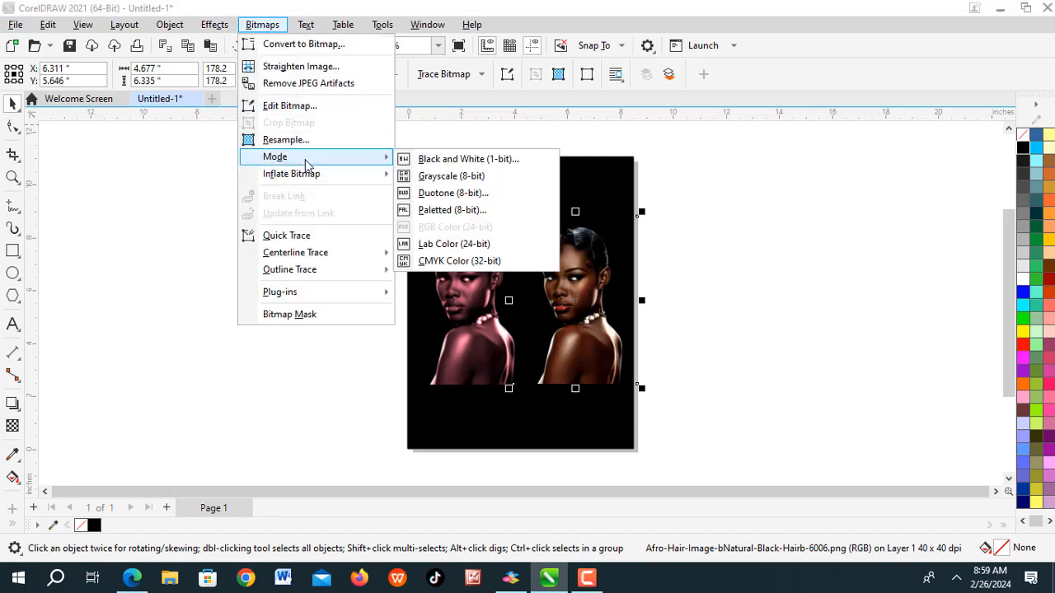
pyautogui.click(477, 179)
# Convert the right grayscale portrait to a 300 dpi RGB Color (24-bit) bitmap with anti-aliasing and a transparent background
pyautogui.click(265, 27)
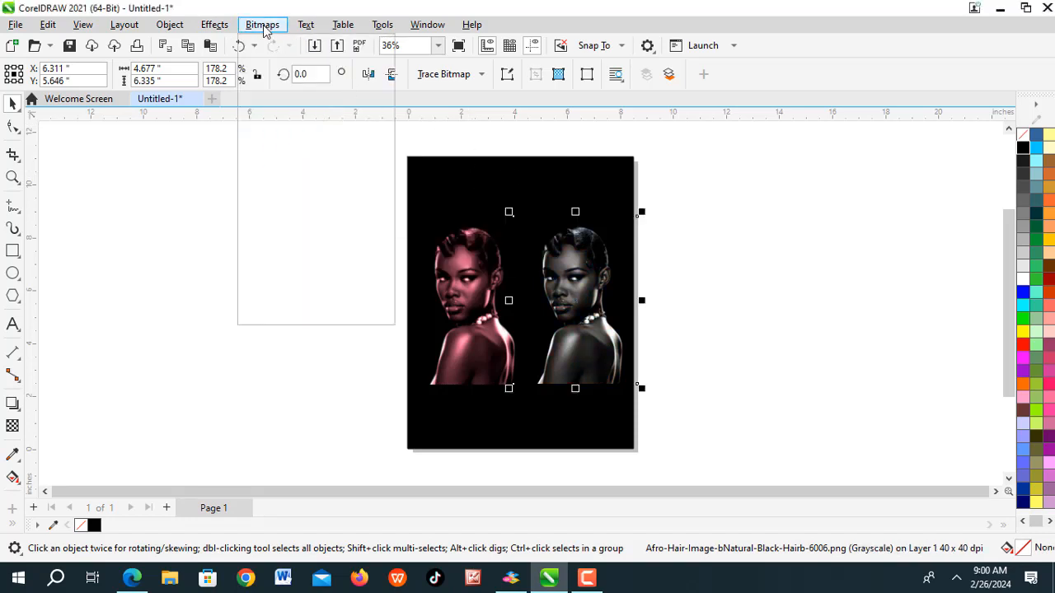
pyautogui.click(306, 47)
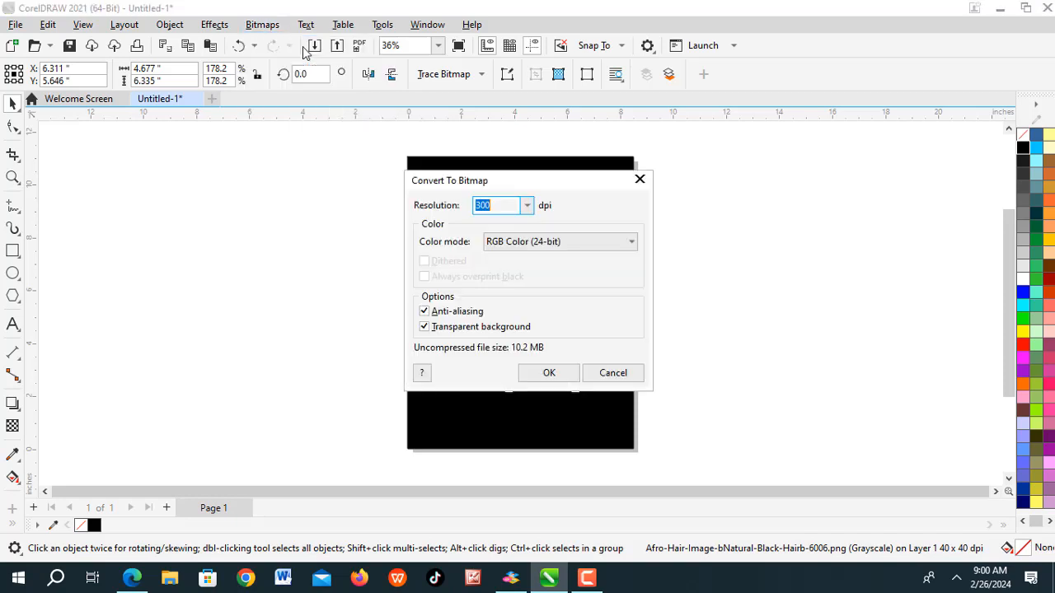
pyautogui.click(546, 375)
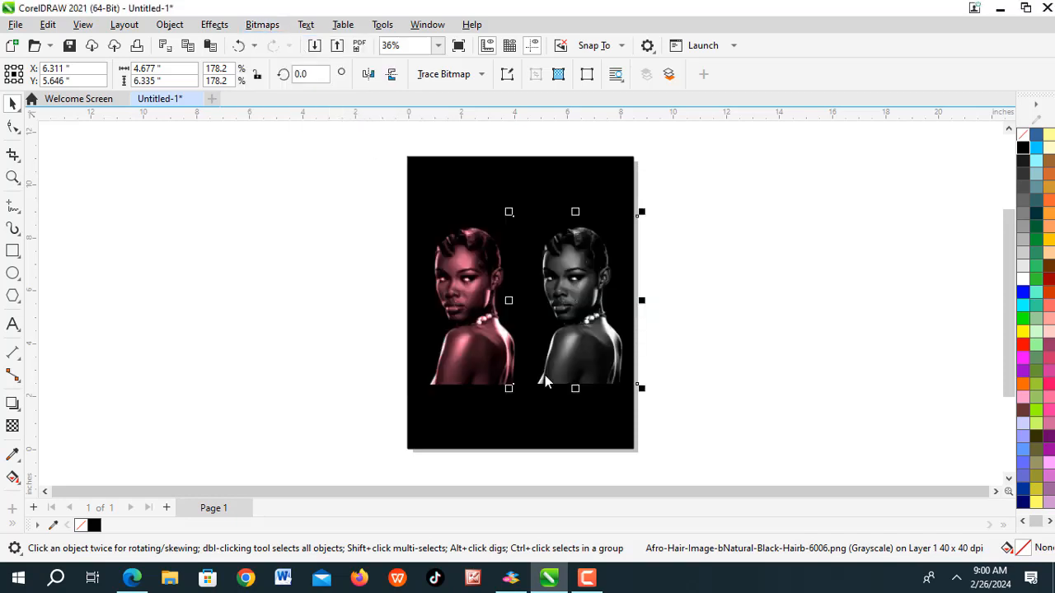
# Tint the right portrait cyan blue in the Image Adjustment Lab with temperature 9500 and tint about 58
pyautogui.click(214, 24)
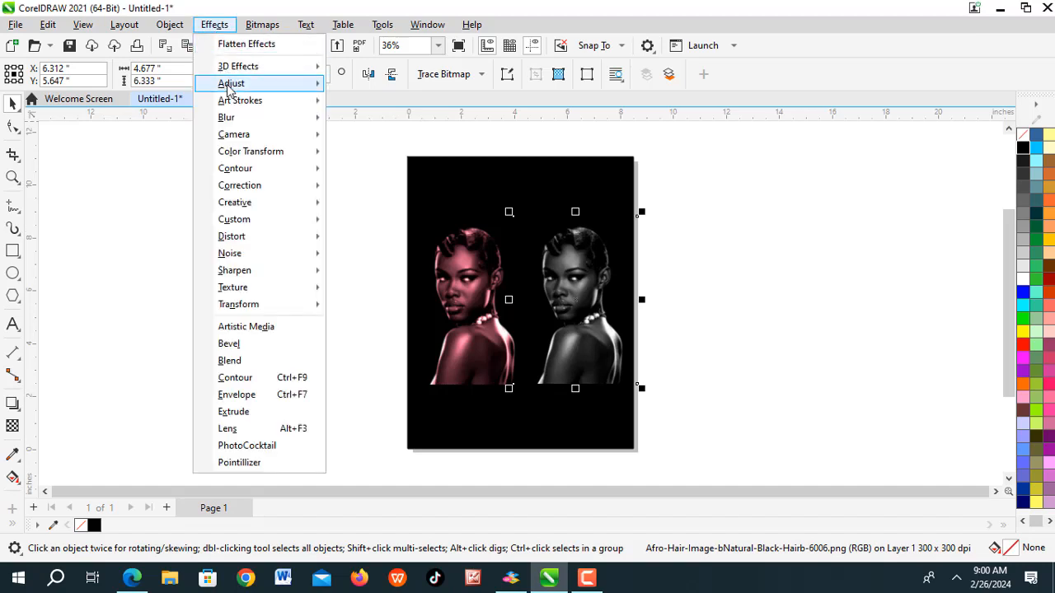
pyautogui.moveTo(230, 88)
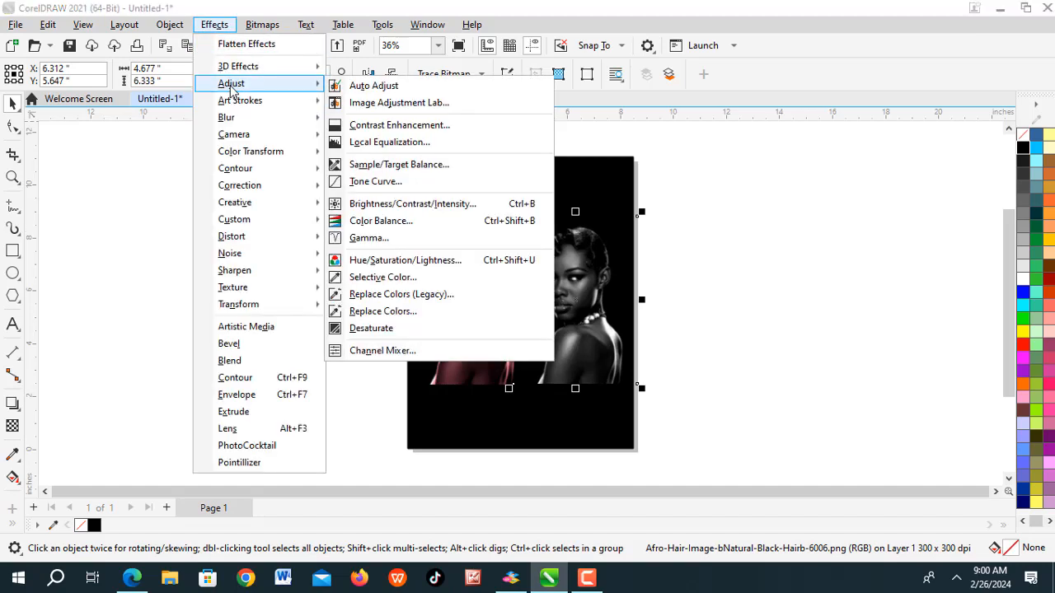
pyautogui.click(408, 104)
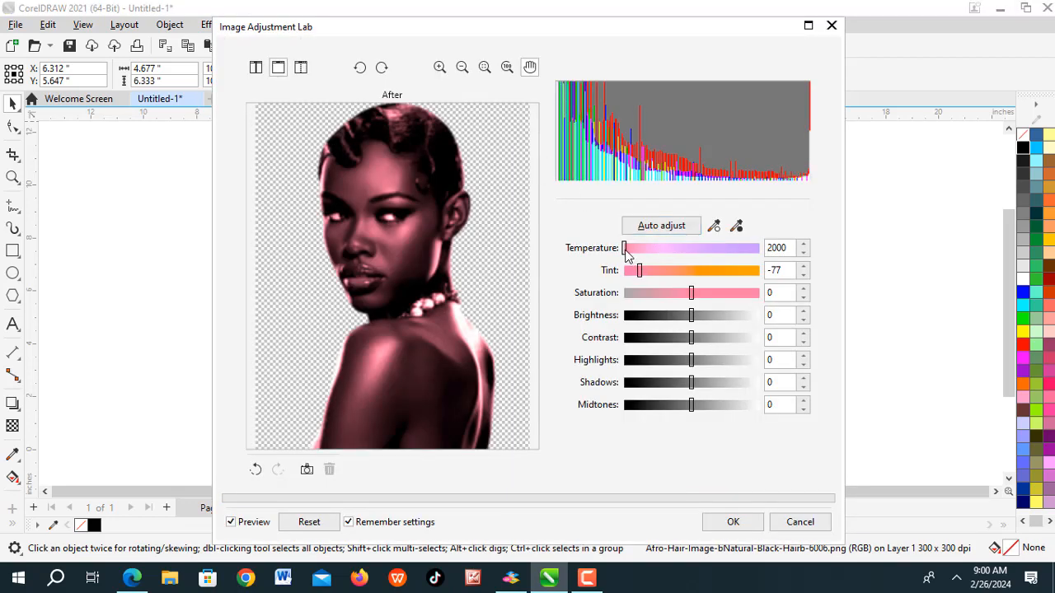
pyautogui.moveTo(626, 250); pyautogui.dragTo(761, 252)
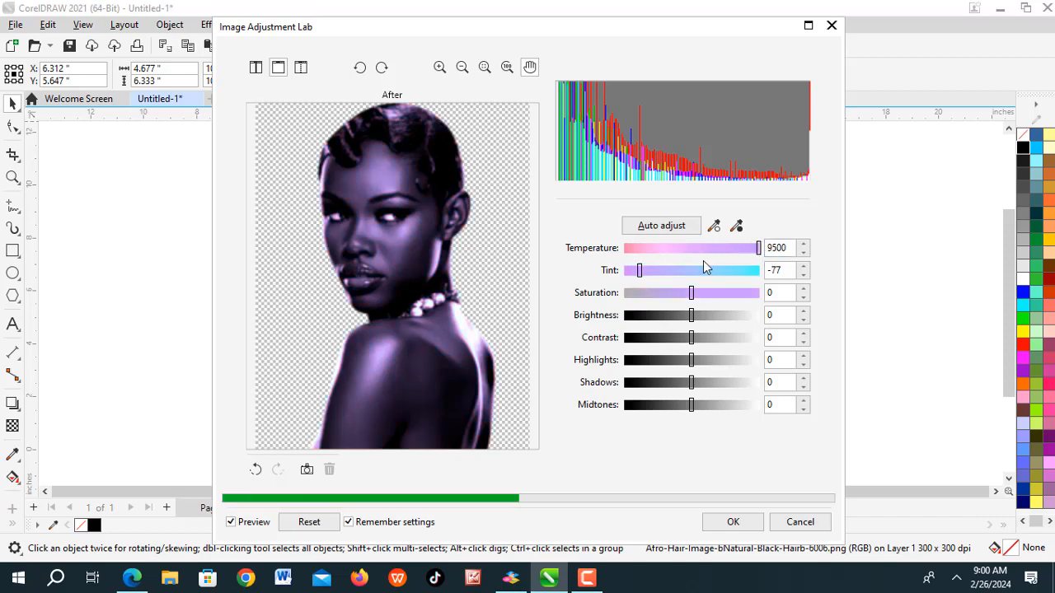
pyautogui.moveTo(638, 275); pyautogui.dragTo(705, 276)
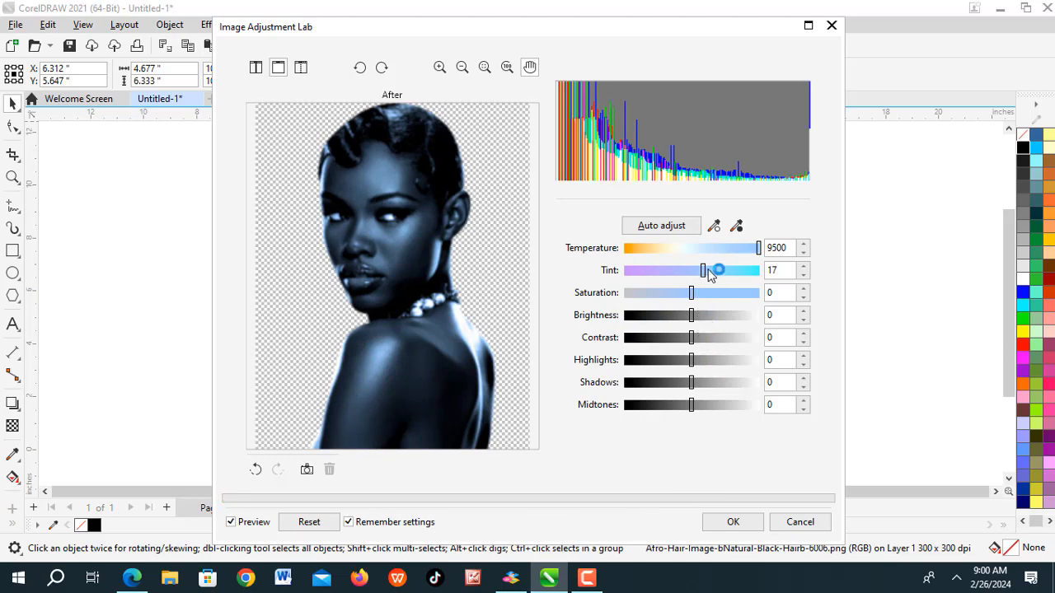
pyautogui.click(728, 273)
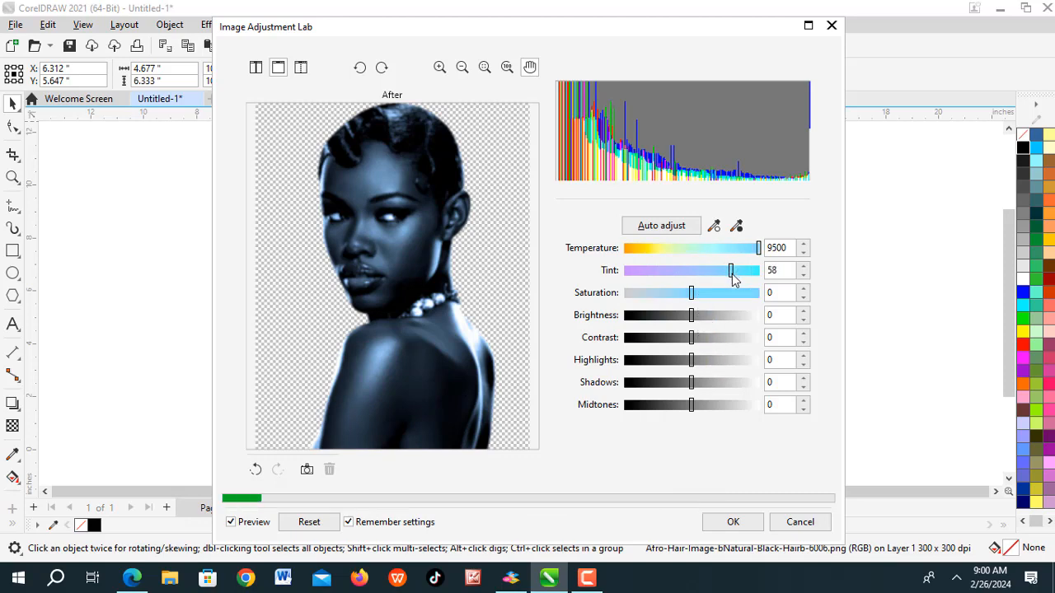
pyautogui.click(730, 522)
pyautogui.click(707, 391)
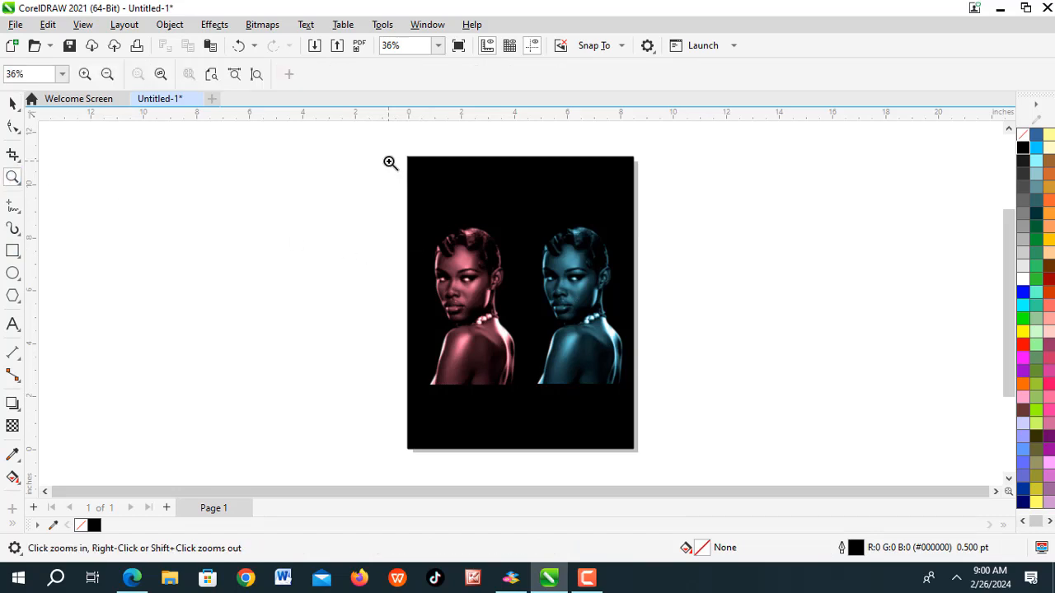
# Apply a near-horizontal linear fountain transparency to the red portrait, fading from opaque at its left shoulder to fully transparent at its right edge
pyautogui.moveTo(389, 160); pyautogui.dragTo(678, 460)
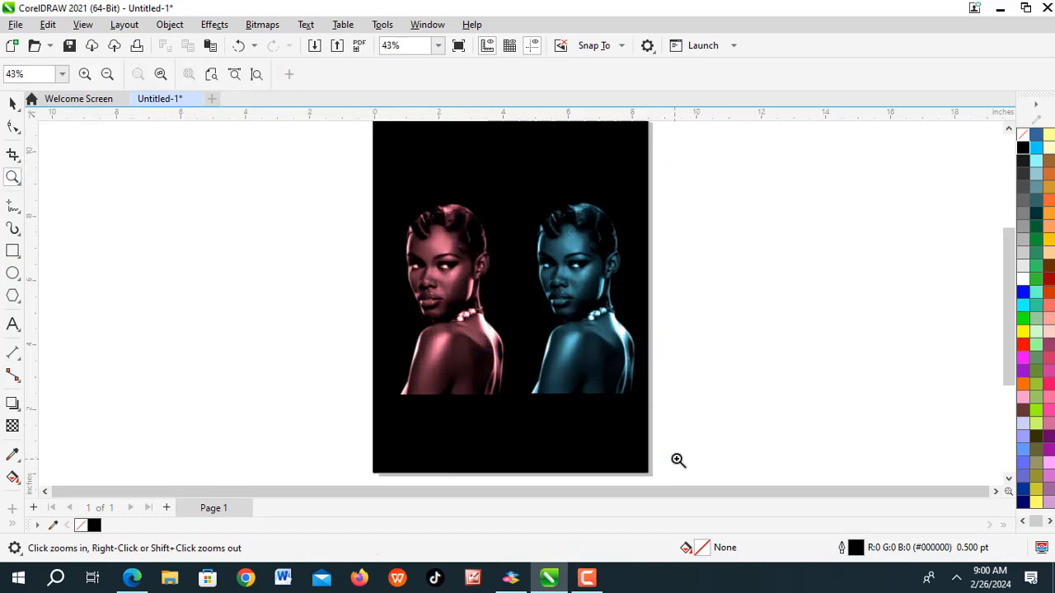
pyautogui.click(13, 106)
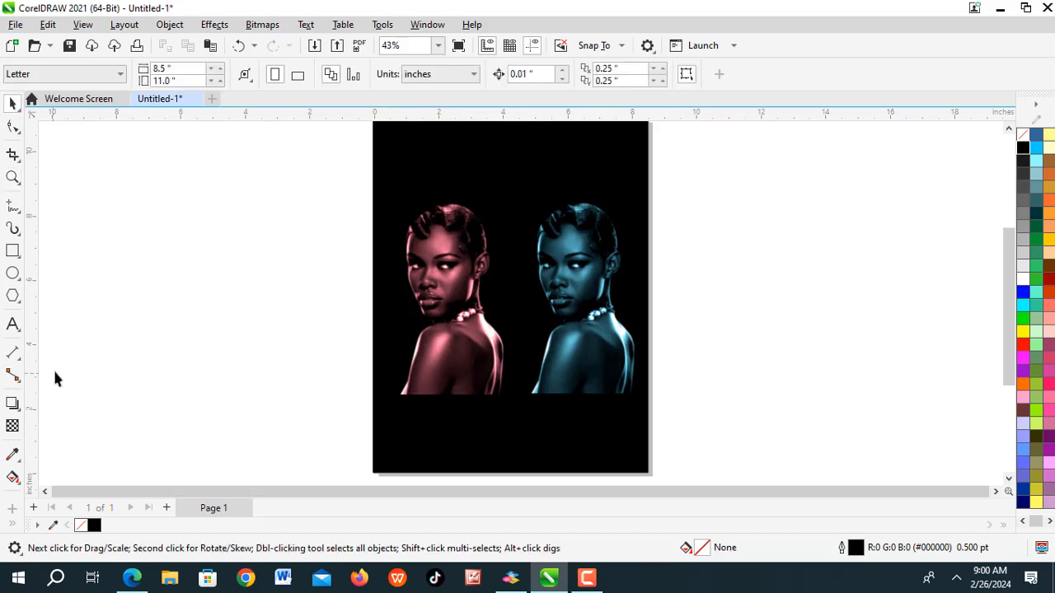
pyautogui.click(13, 426)
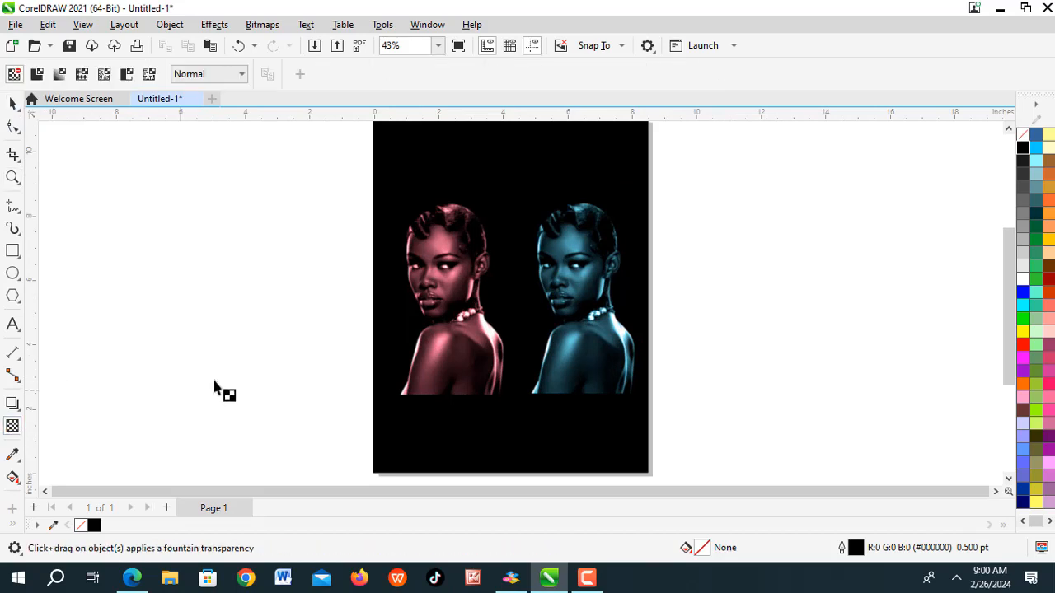
pyautogui.click(435, 315)
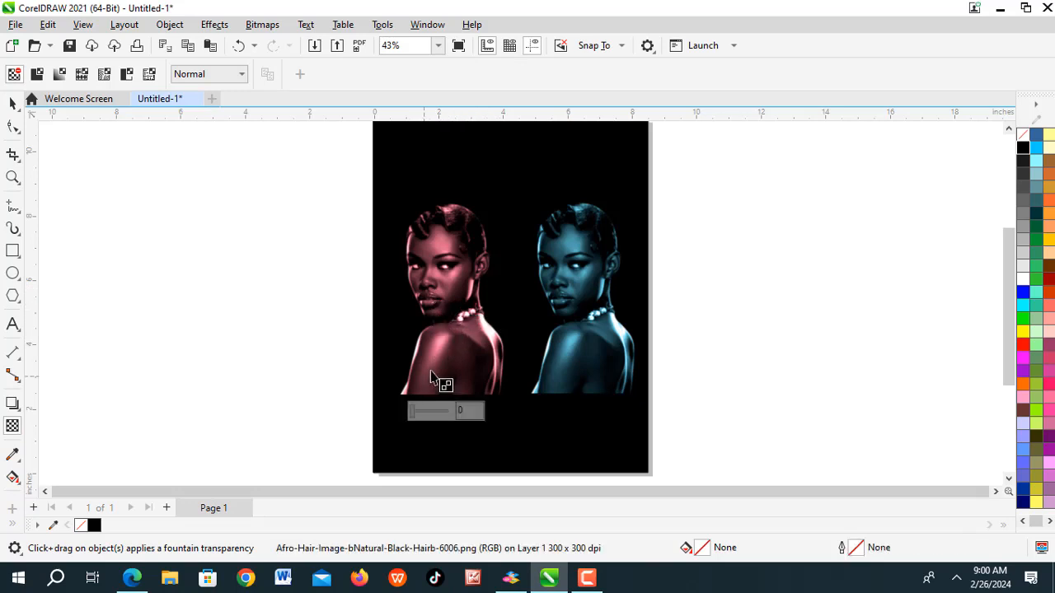
pyautogui.moveTo(425, 347); pyautogui.dragTo(496, 349)
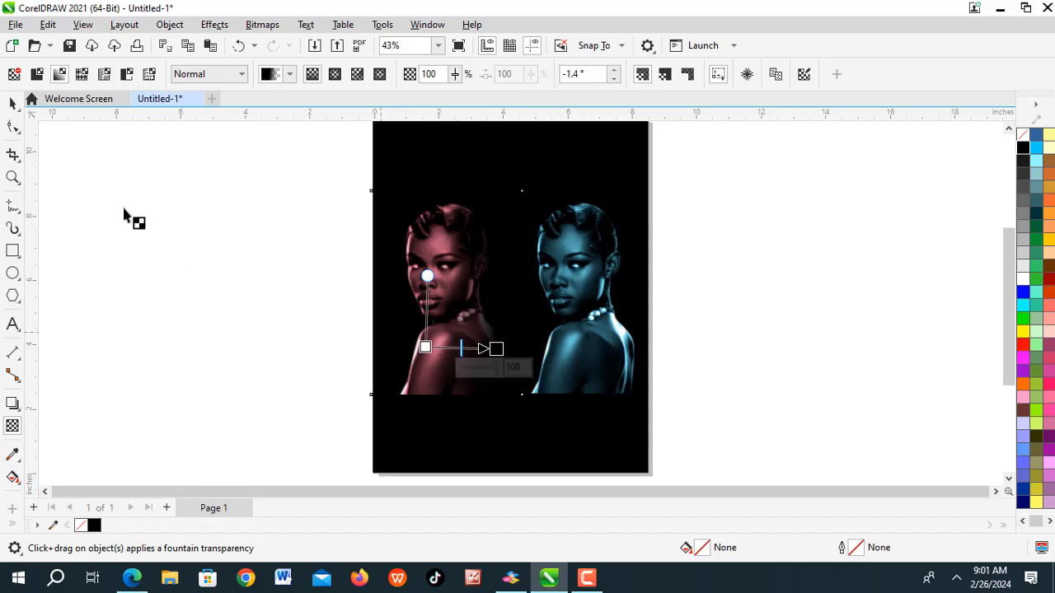
pyautogui.click(12, 103)
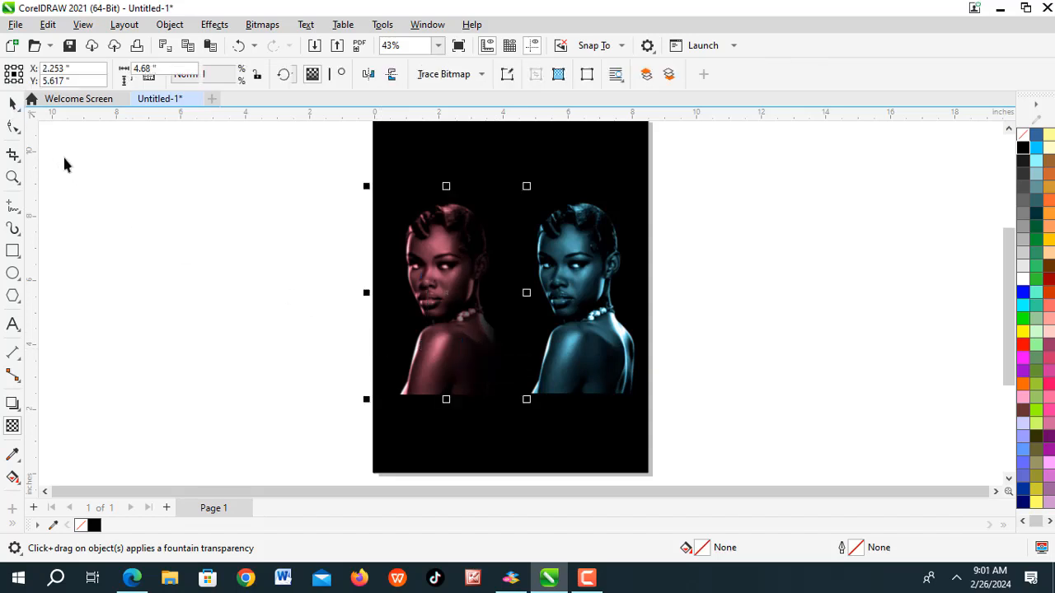
pyautogui.click(97, 196)
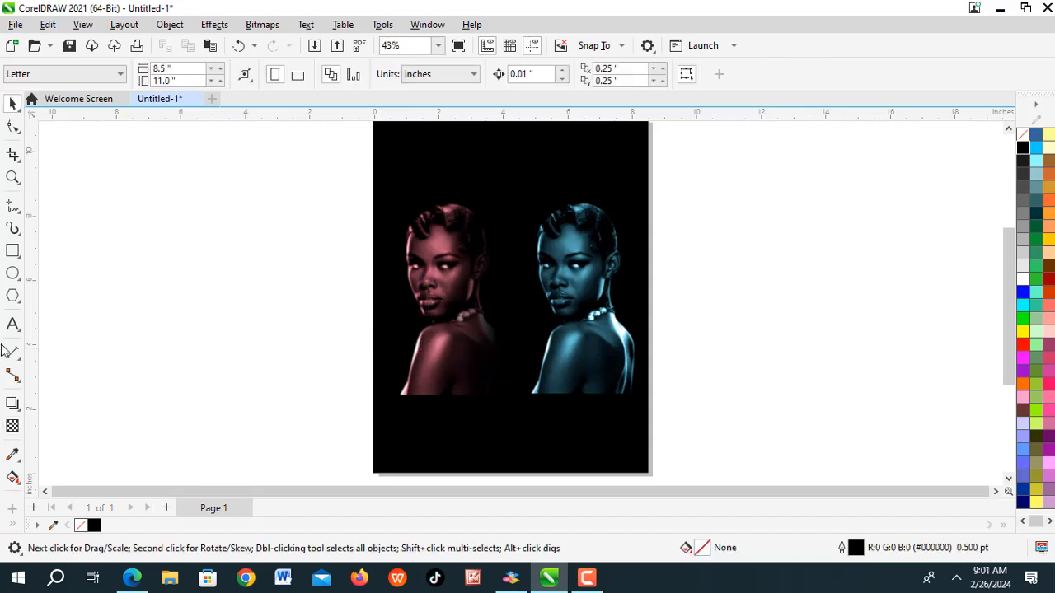
# Apply a horizontal linear fountain transparency at 180° to the blue portrait, fading from opaque at its right shoulder to fully transparent at its left edge
pyautogui.click(11, 427)
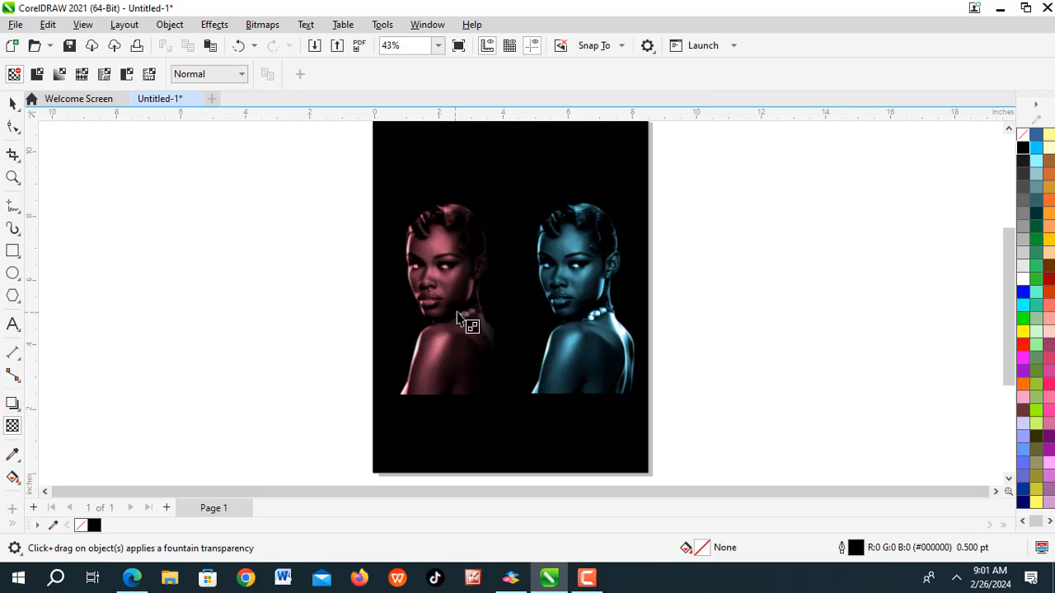
pyautogui.click(617, 349)
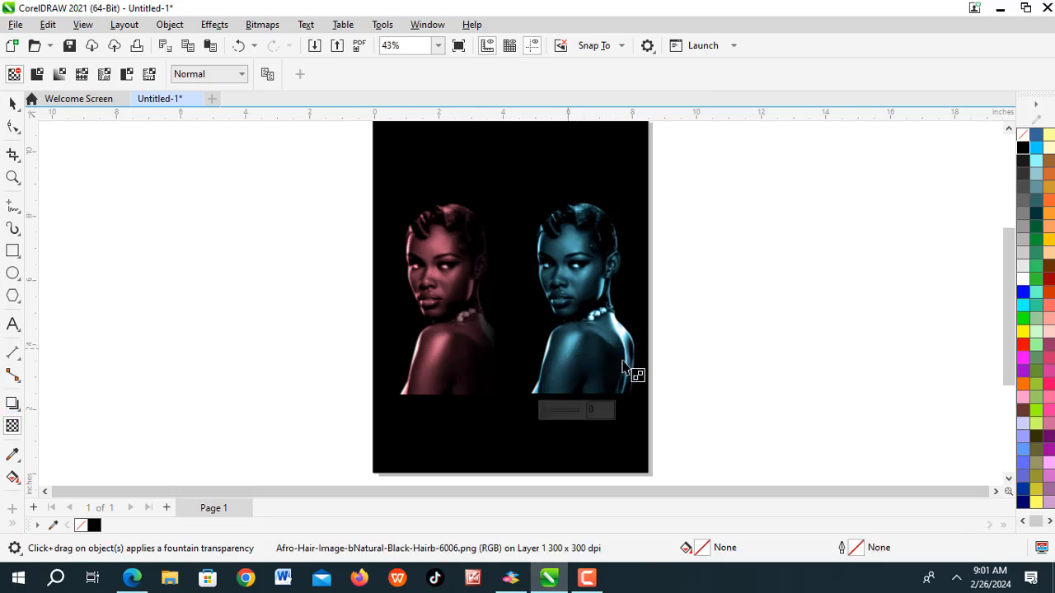
pyautogui.moveTo(620, 355); pyautogui.dragTo(549, 354)
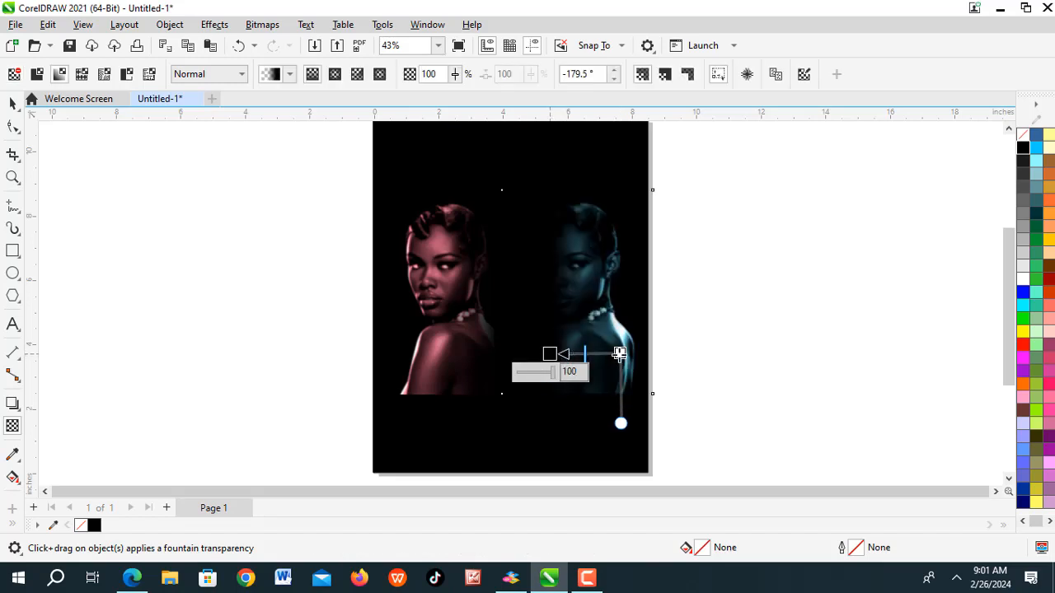
pyautogui.moveTo(620, 354); pyautogui.dragTo(613, 354)
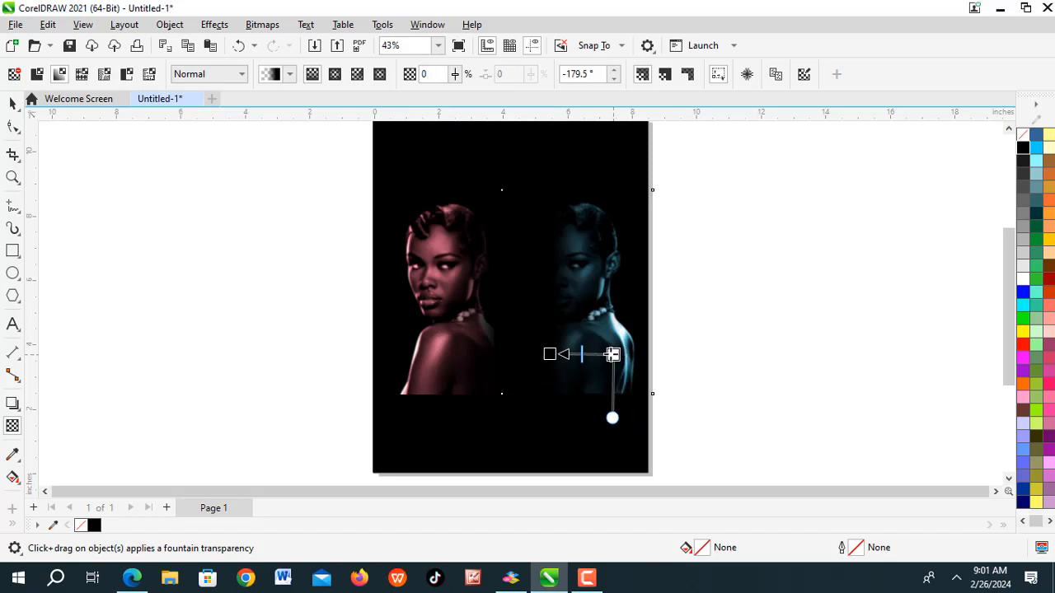
pyautogui.moveTo(546, 354)
pyautogui.mouseDown()
pyautogui.moveTo(528, 352)
pyautogui.moveTo(539, 352)
pyautogui.mouseUp()
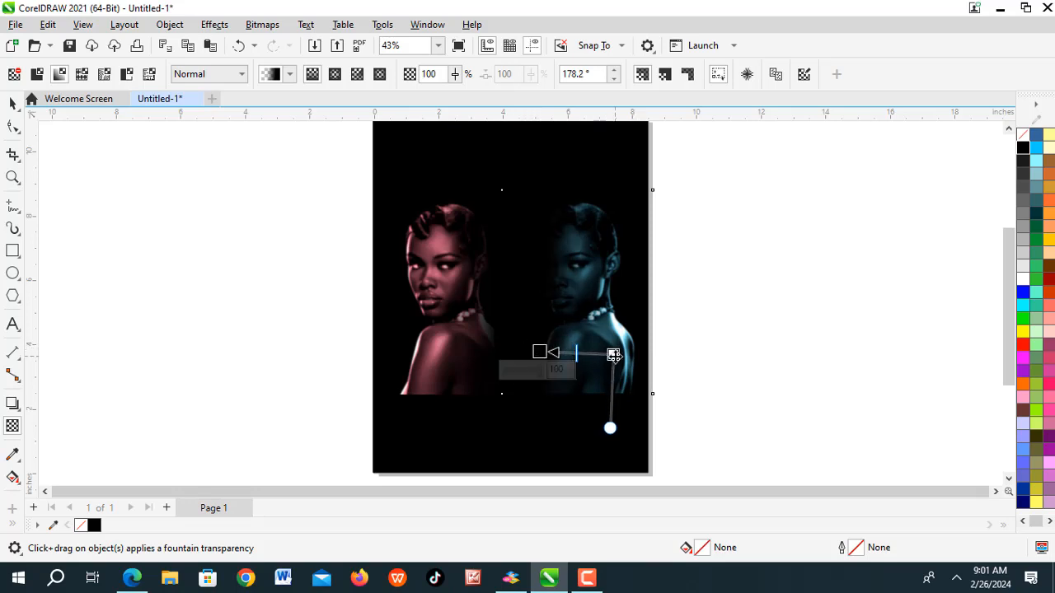
pyautogui.moveTo(612, 353); pyautogui.dragTo(619, 351)
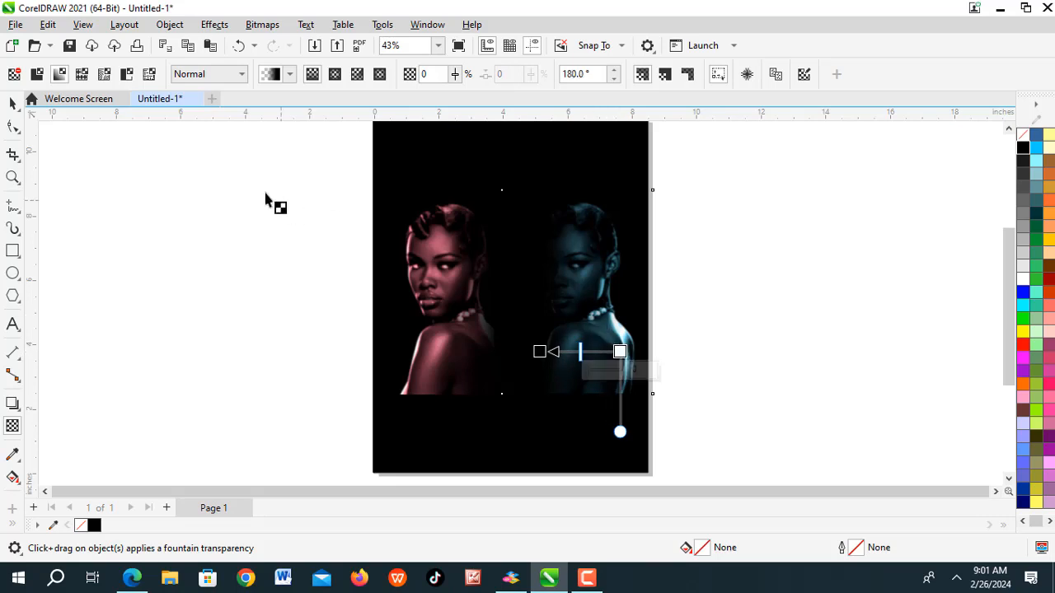
pyautogui.click(11, 103)
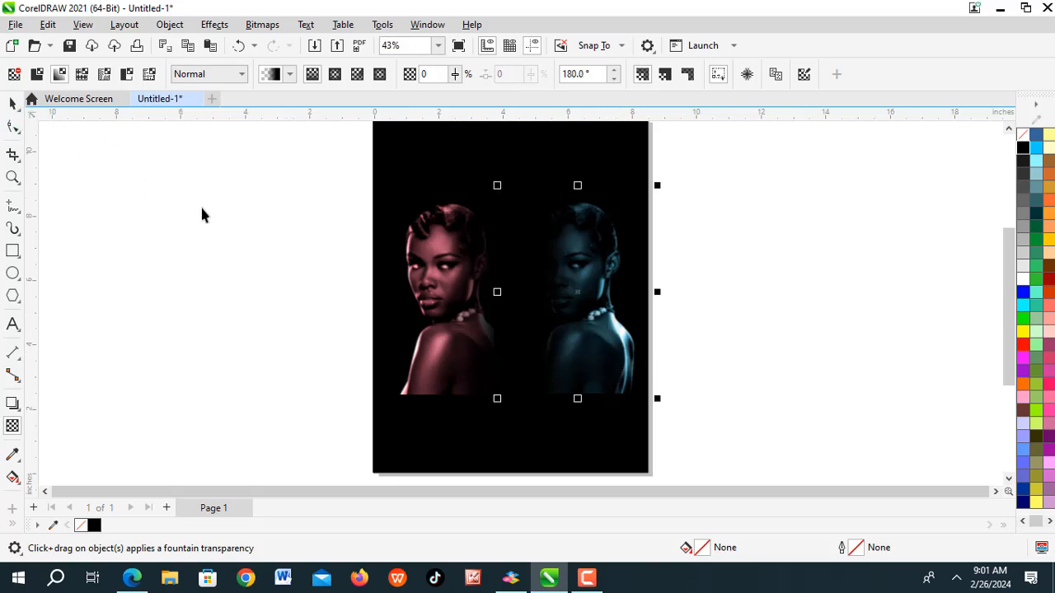
pyautogui.click(218, 212)
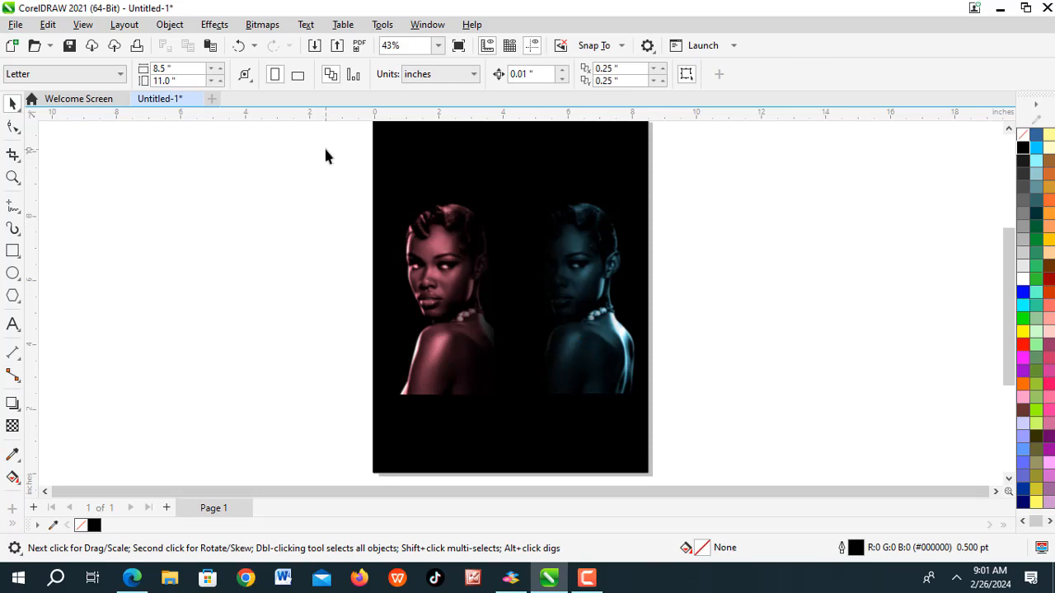
# Overlay the red and blue portraits by selecting both and aligning them left
pyautogui.moveTo(327, 150); pyautogui.dragTo(737, 465)
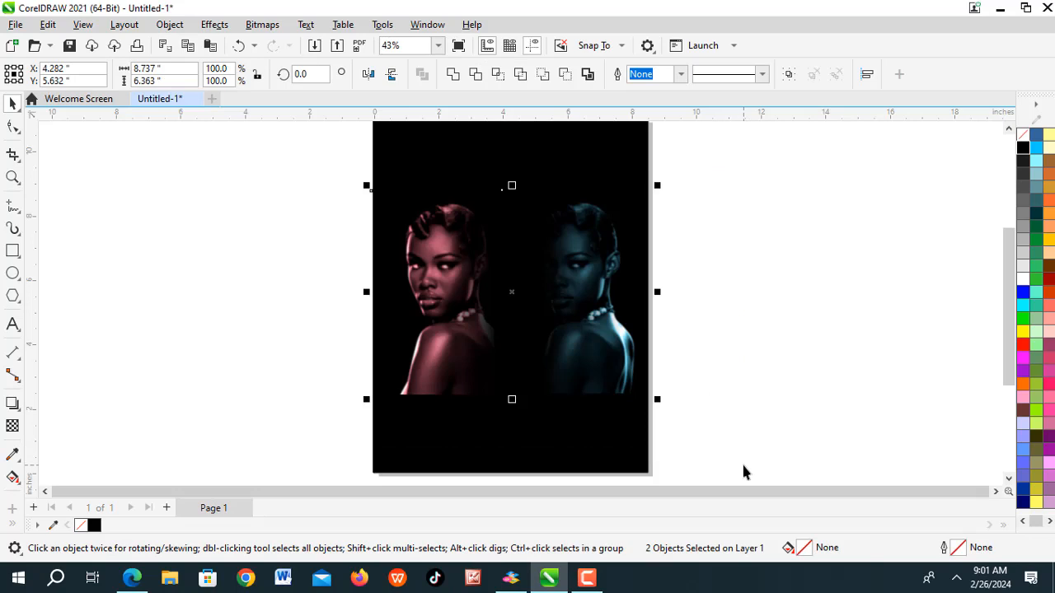
pyautogui.press('l')
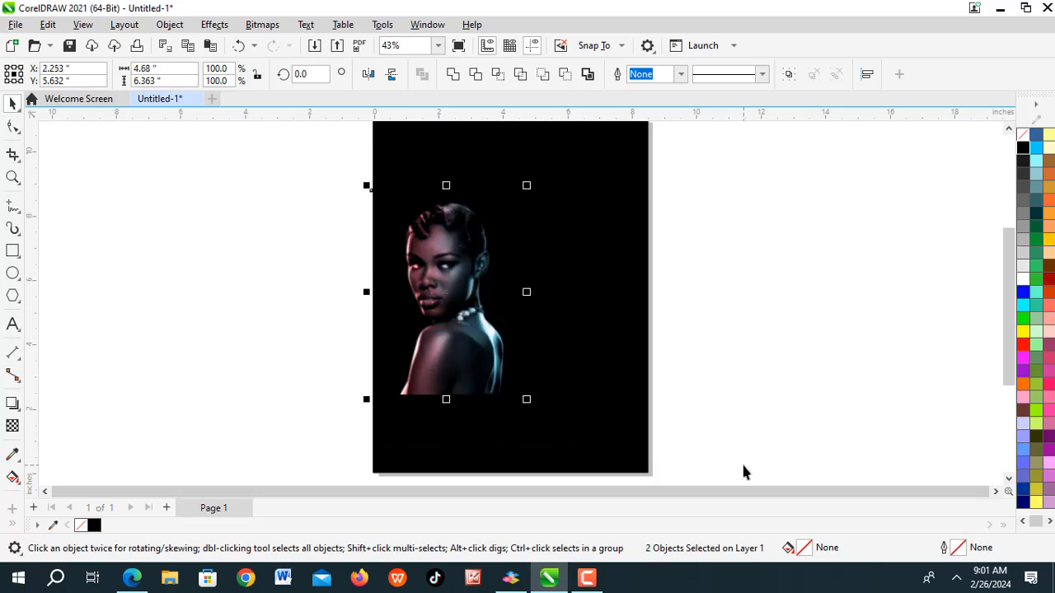
pyautogui.click(766, 314)
# Move both overlaid portraits together to the middle of the black page, at about X 4.1 and Y 5.56 inches
pyautogui.moveTo(342, 169); pyautogui.dragTo(631, 437)
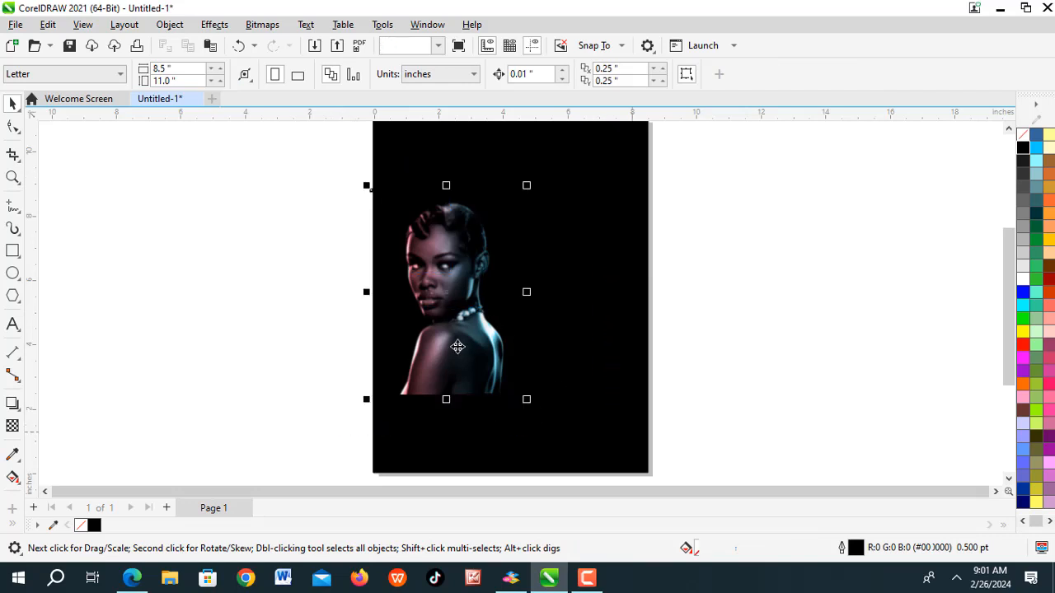
pyautogui.moveTo(459, 347); pyautogui.dragTo(518, 356)
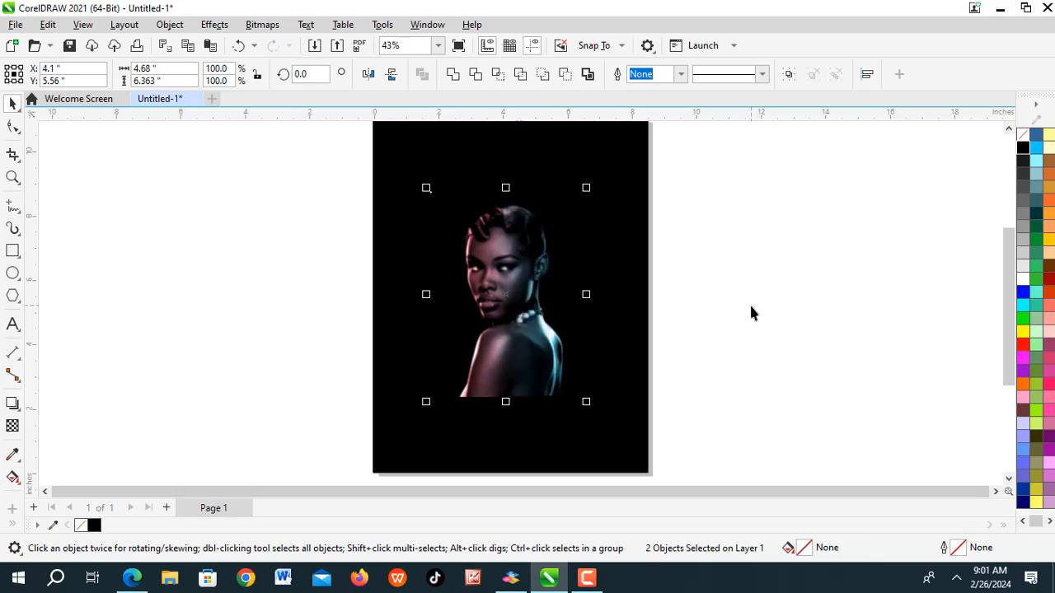
pyautogui.click(759, 310)
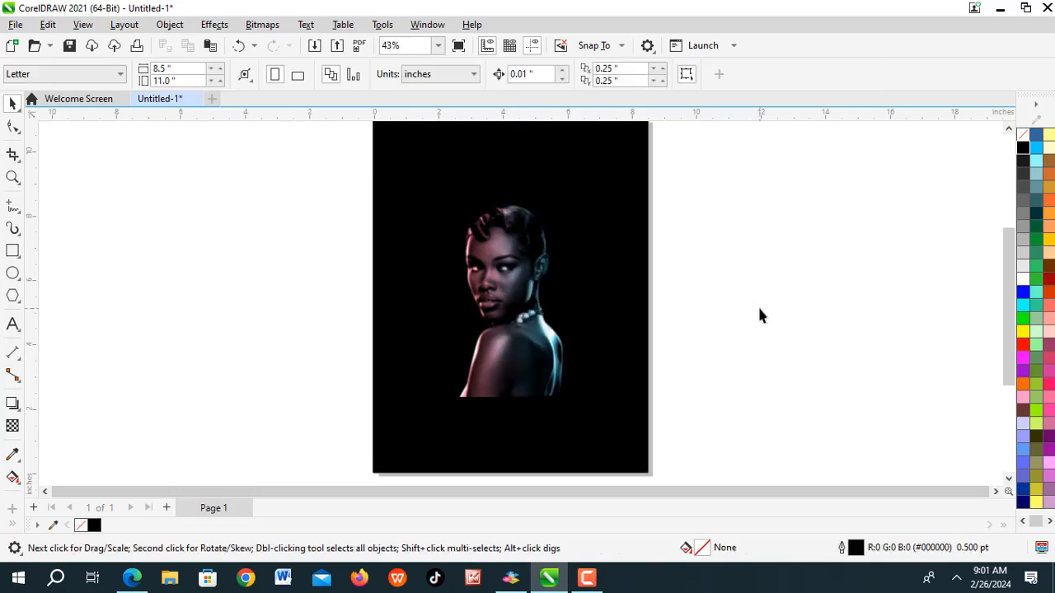
pyautogui.moveTo(379, 138); pyautogui.dragTo(723, 471)
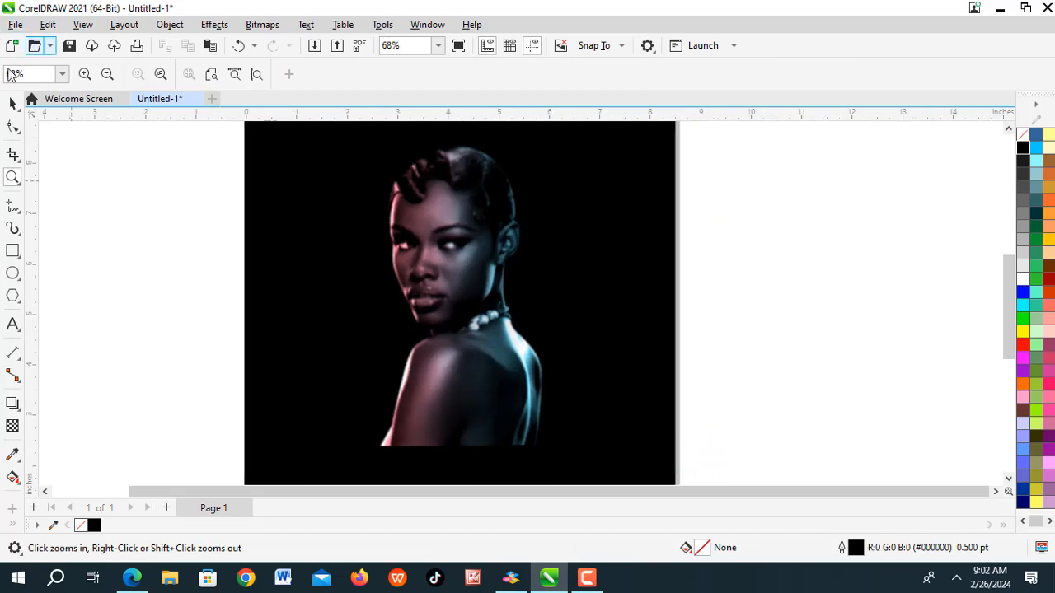
pyautogui.click(13, 104)
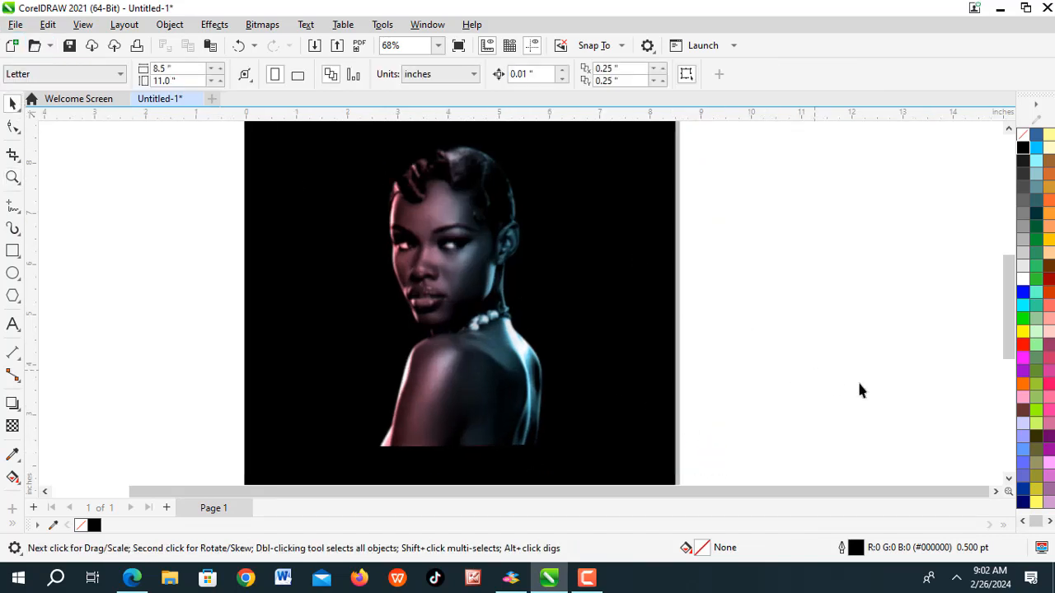